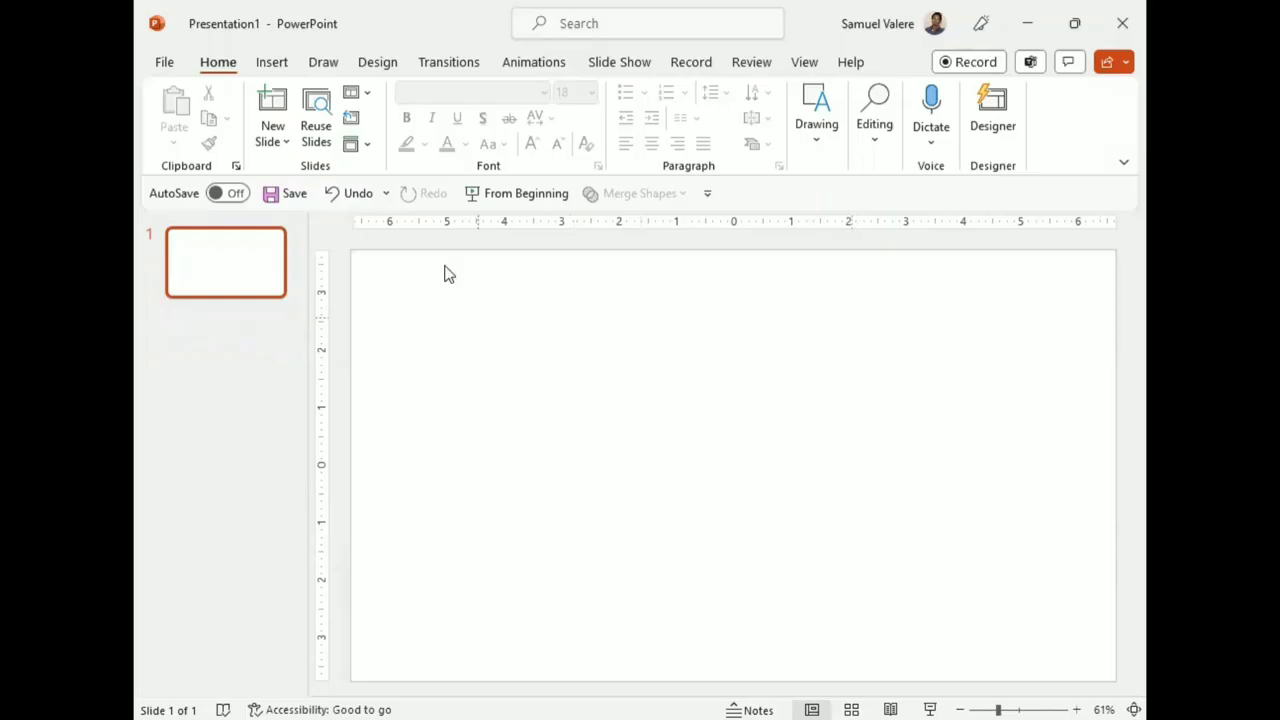
- Start inserting a picture from files on this device
{"action": "left_click", "coordinate": [272, 64]}
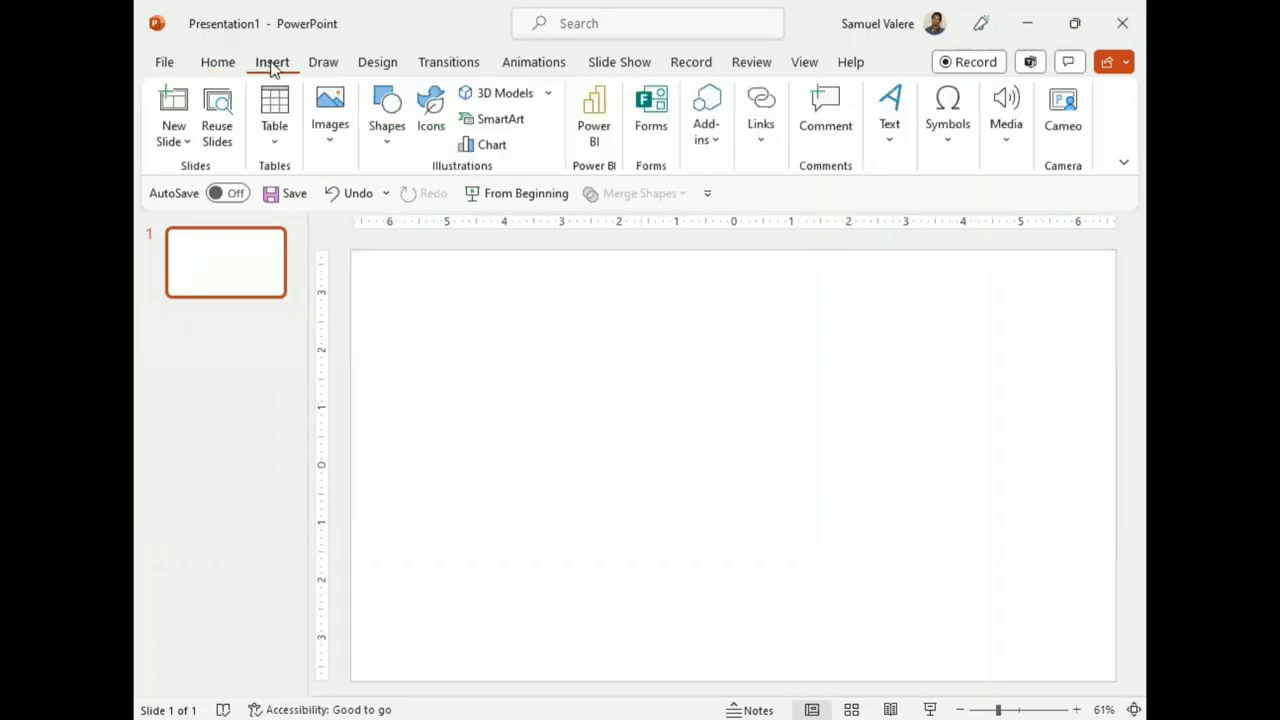
{"action": "left_click", "coordinate": [330, 132]}
{"action": "left_click", "coordinate": [327, 226]}
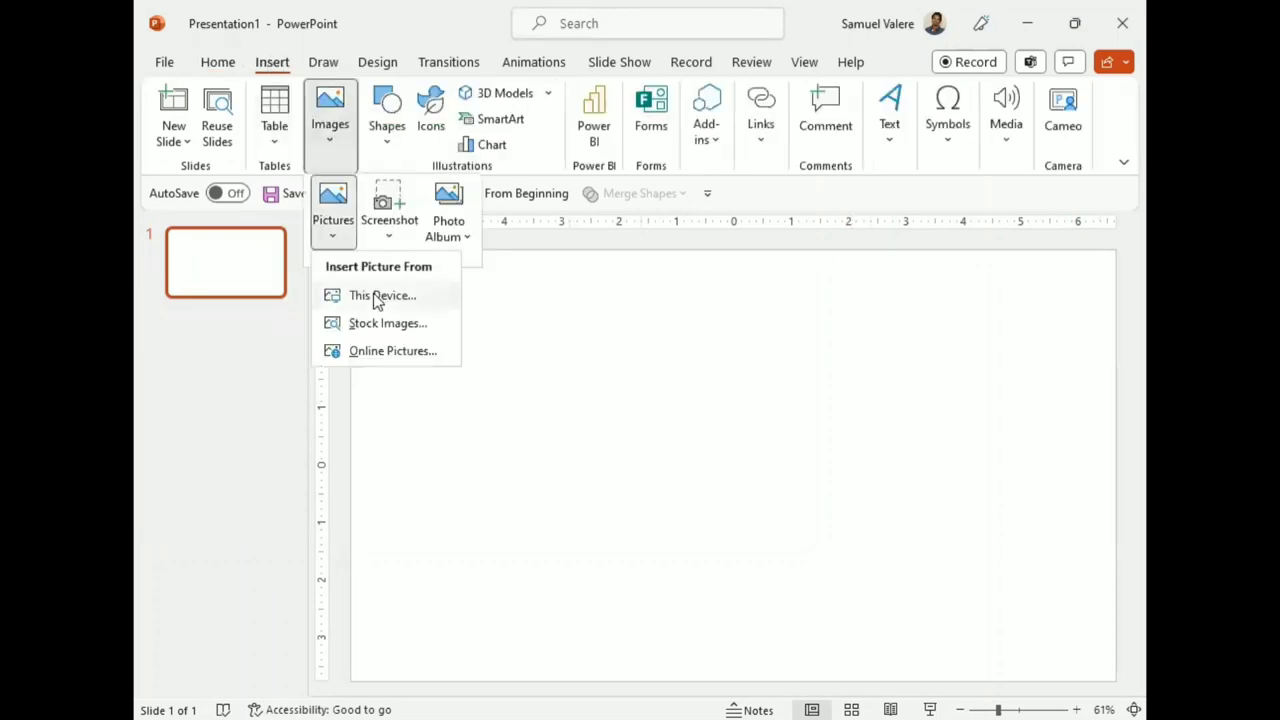
{"action": "left_click", "coordinate": [378, 296]}
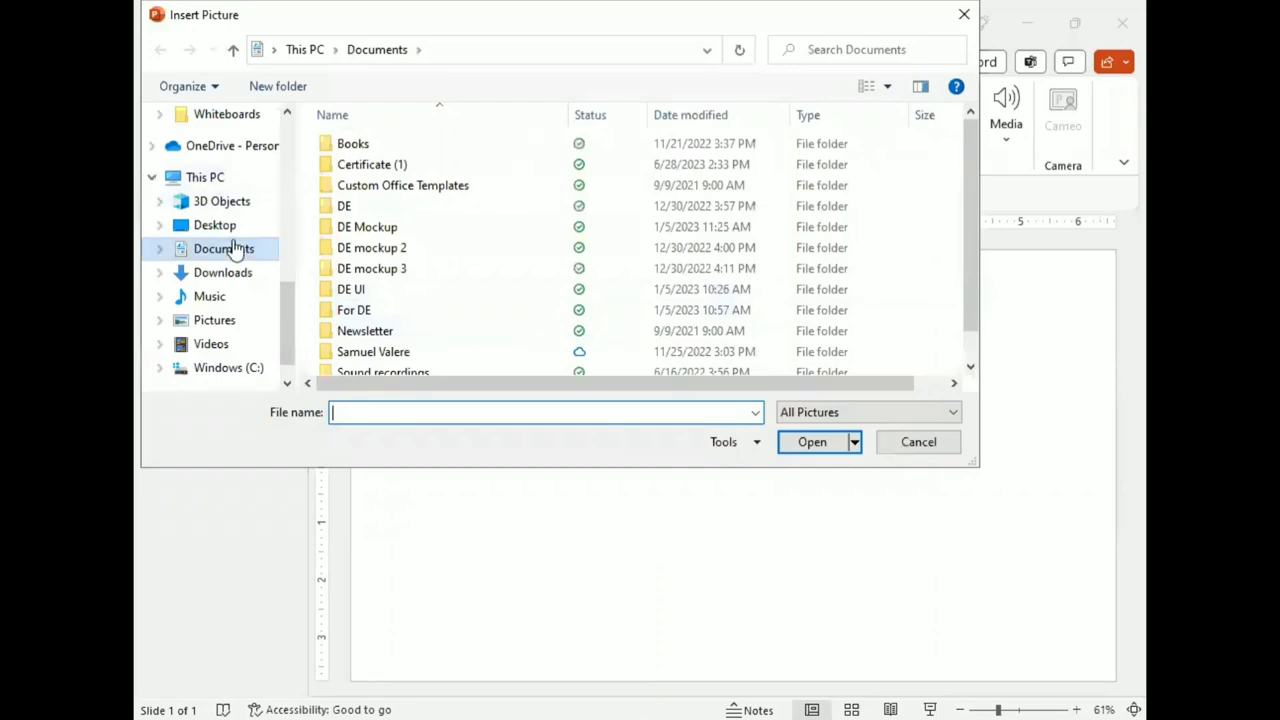
- Find the swirl-pattern picture 'images 25' in folder 1 and insert it onto the slide
{"action": "scroll", "coordinate": [237, 249], "scroll_direction": "up", "scroll_amount": 2}
{"action": "scroll", "coordinate": [235, 249], "scroll_direction": "up", "scroll_amount": 2}
{"action": "scroll", "coordinate": [235, 249], "scroll_direction": "up", "scroll_amount": 2}
{"action": "scroll", "coordinate": [235, 249], "scroll_direction": "up", "scroll_amount": 1}
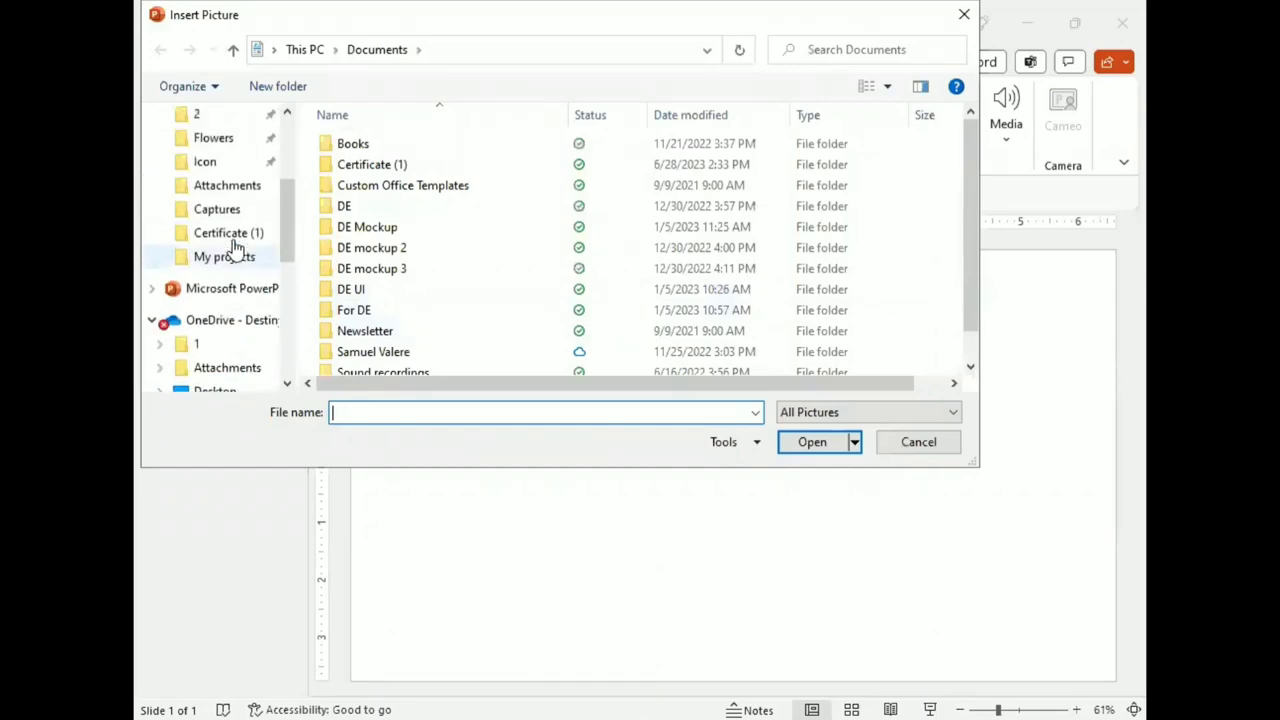
{"action": "scroll", "coordinate": [210, 195], "scroll_direction": "up", "scroll_amount": 1}
{"action": "left_click", "coordinate": [192, 163]}
{"action": "scroll", "coordinate": [500, 330], "scroll_direction": "down", "scroll_amount": 2}
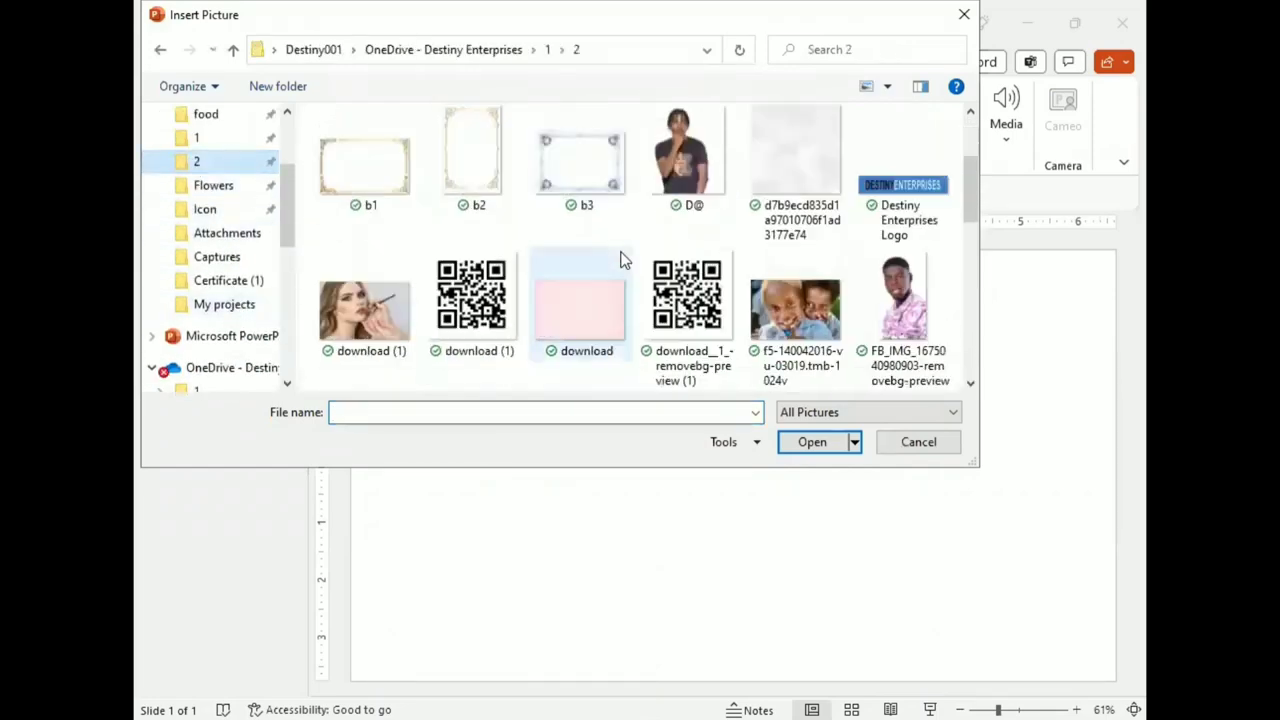
{"action": "scroll", "coordinate": [600, 280], "scroll_direction": "down", "scroll_amount": 5}
{"action": "scroll", "coordinate": [620, 260], "scroll_direction": "down", "scroll_amount": 1}
{"action": "scroll", "coordinate": [625, 265], "scroll_direction": "up", "scroll_amount": 1}
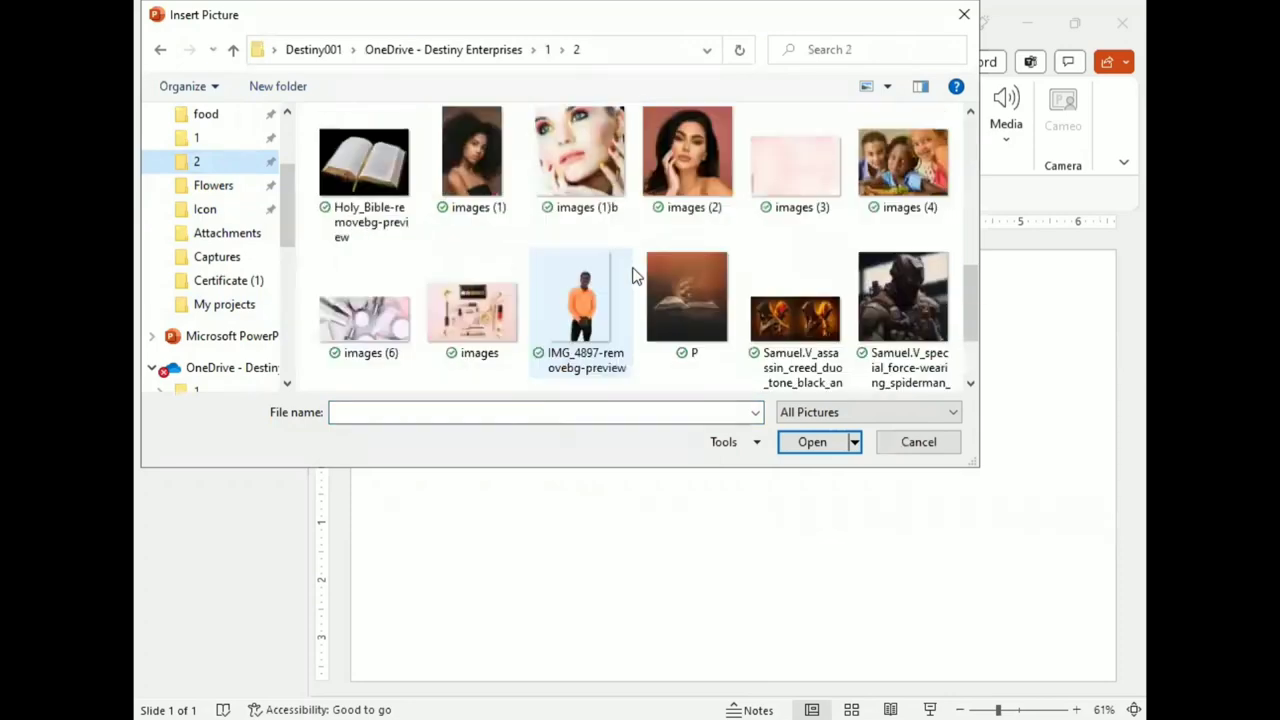
{"action": "scroll", "coordinate": [632, 272], "scroll_direction": "up", "scroll_amount": 2}
{"action": "scroll", "coordinate": [632, 272], "scroll_direction": "down", "scroll_amount": 1}
{"action": "scroll", "coordinate": [632, 275], "scroll_direction": "down", "scroll_amount": 2}
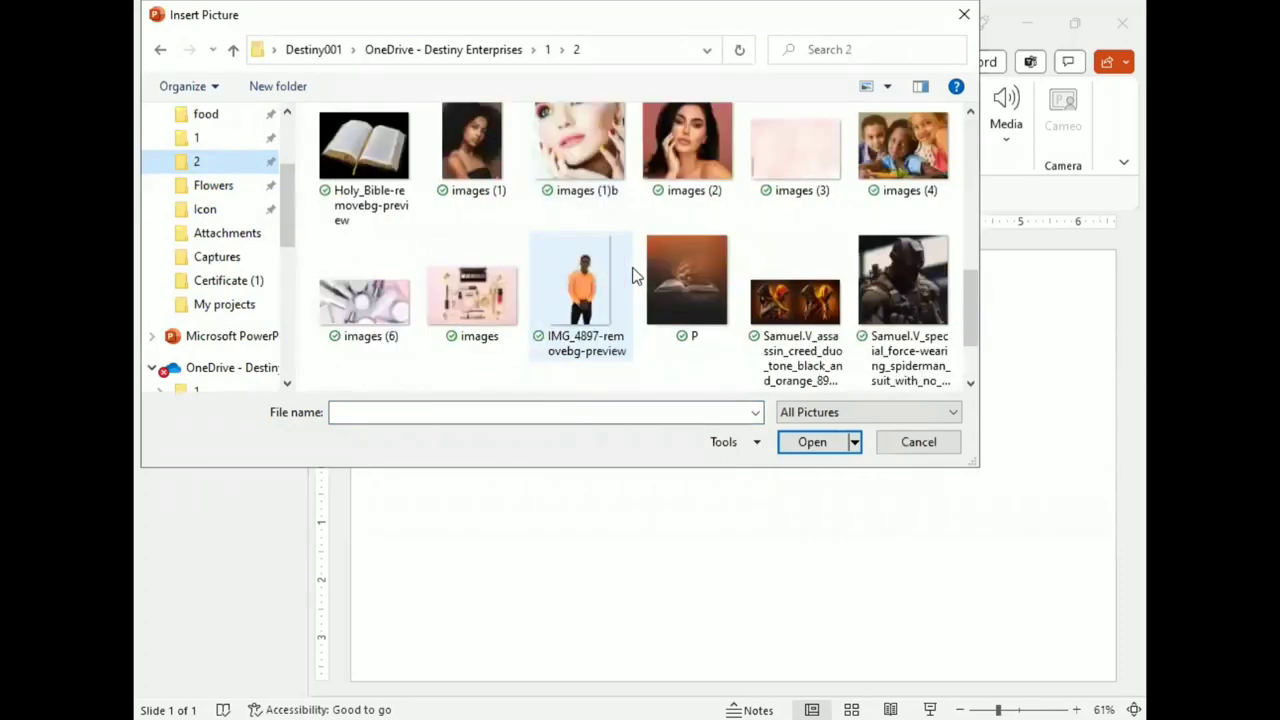
{"action": "scroll", "coordinate": [632, 275], "scroll_direction": "up", "scroll_amount": 2}
{"action": "scroll", "coordinate": [632, 275], "scroll_direction": "up", "scroll_amount": 3}
{"action": "scroll", "coordinate": [632, 275], "scroll_direction": "up", "scroll_amount": 1}
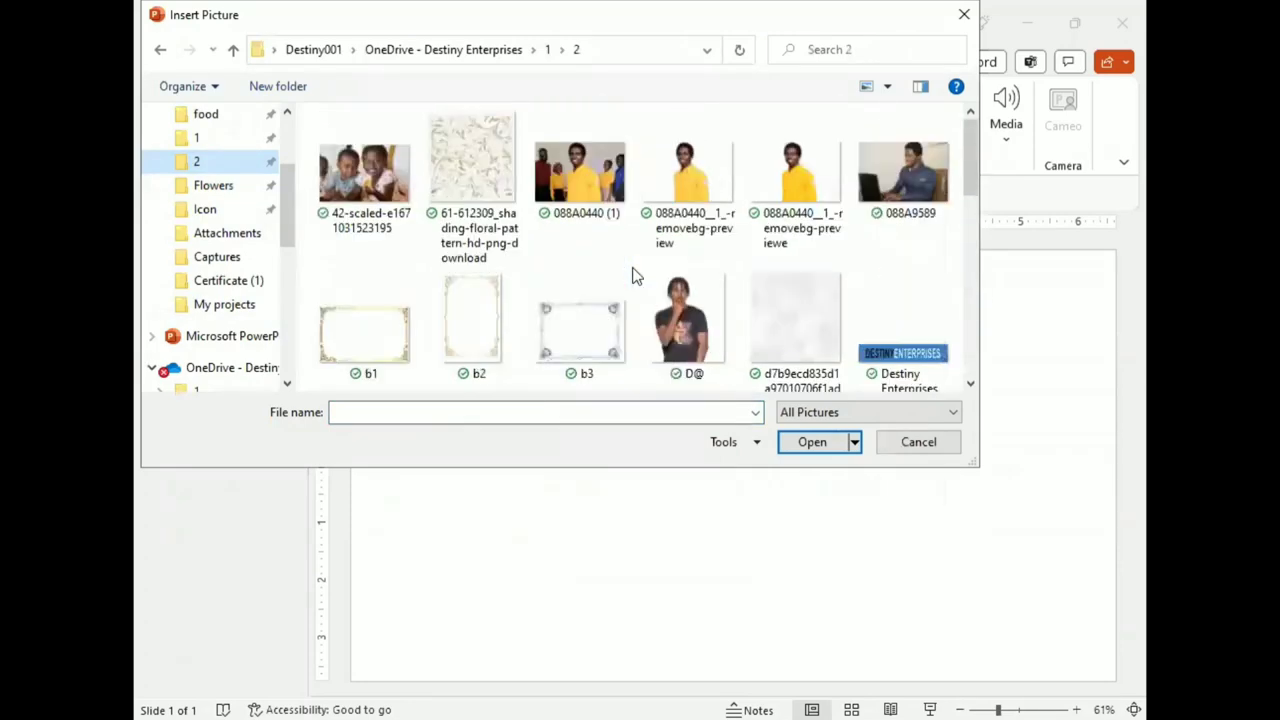
{"action": "left_click", "coordinate": [196, 140]}
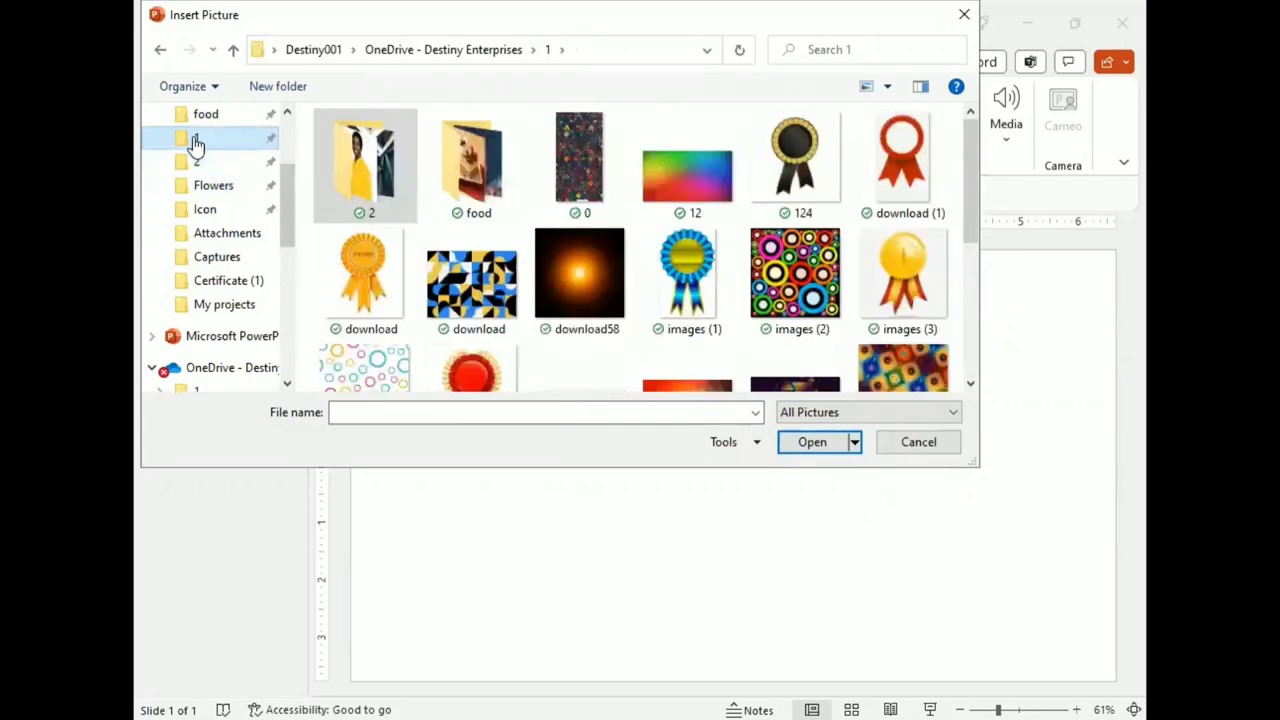
{"action": "scroll", "coordinate": [790, 205], "scroll_direction": "down", "scroll_amount": 2}
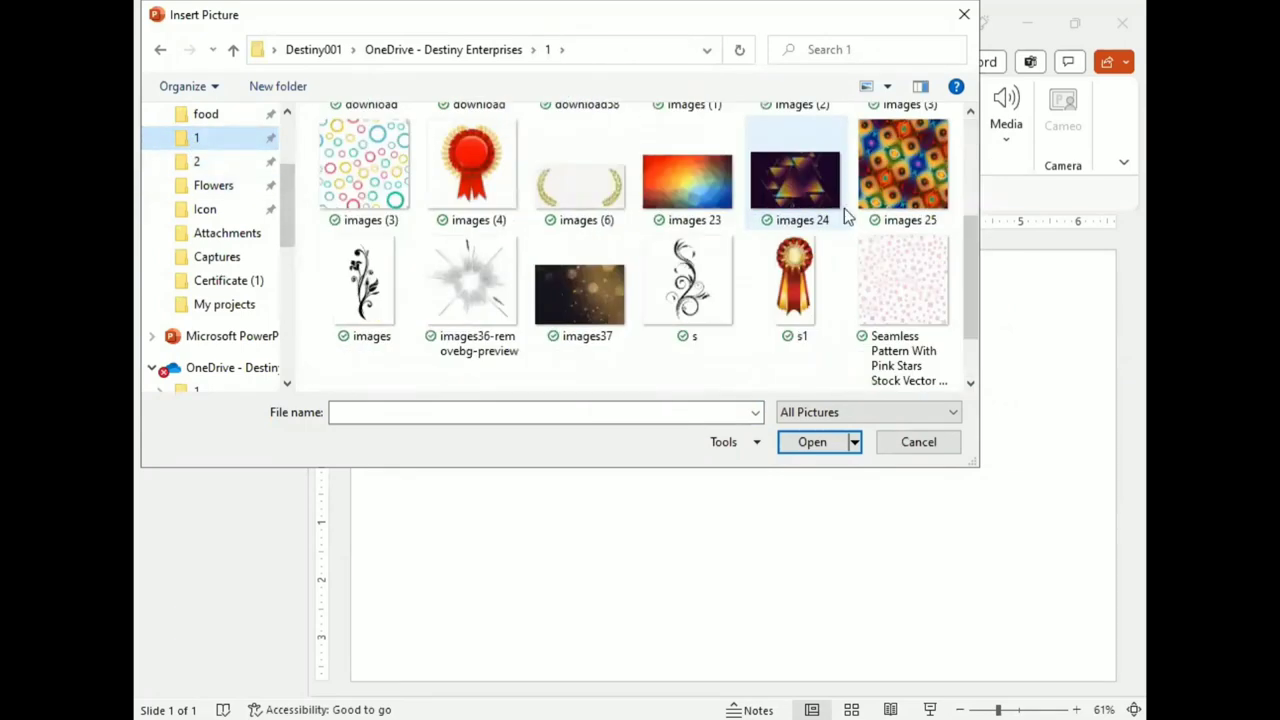
{"action": "left_click", "coordinate": [890, 160]}
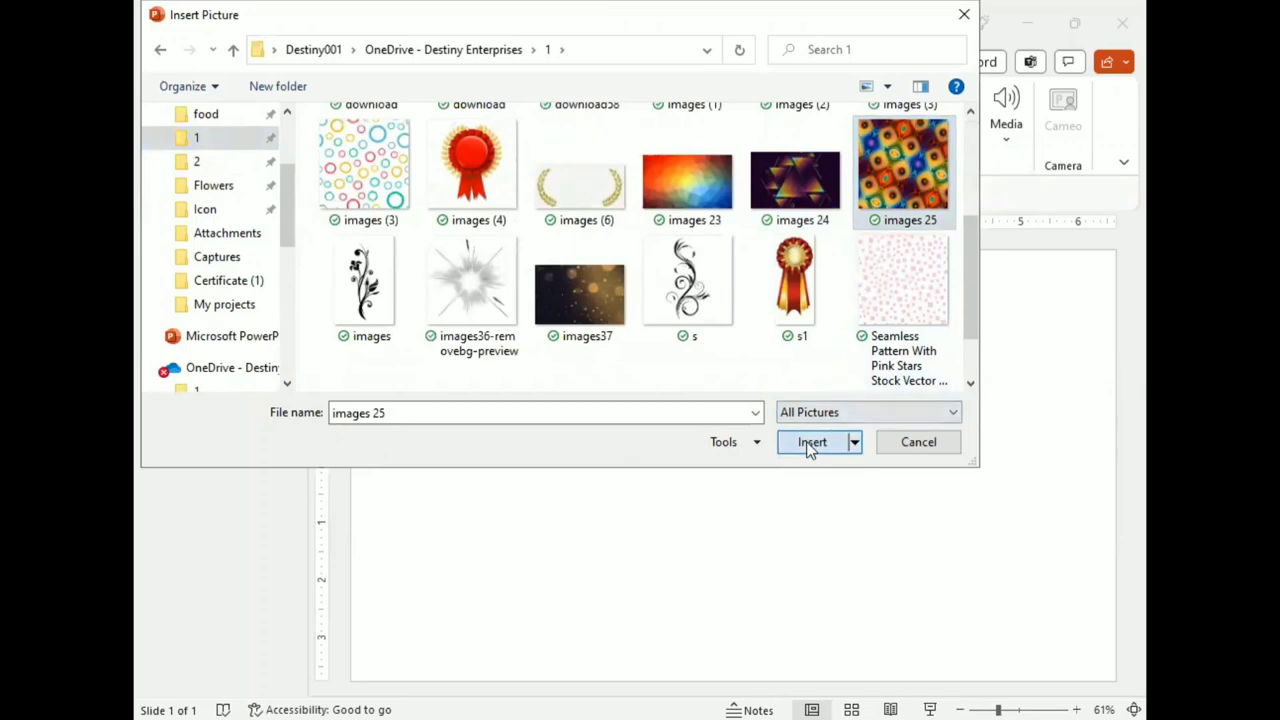
{"action": "left_click", "coordinate": [810, 443]}
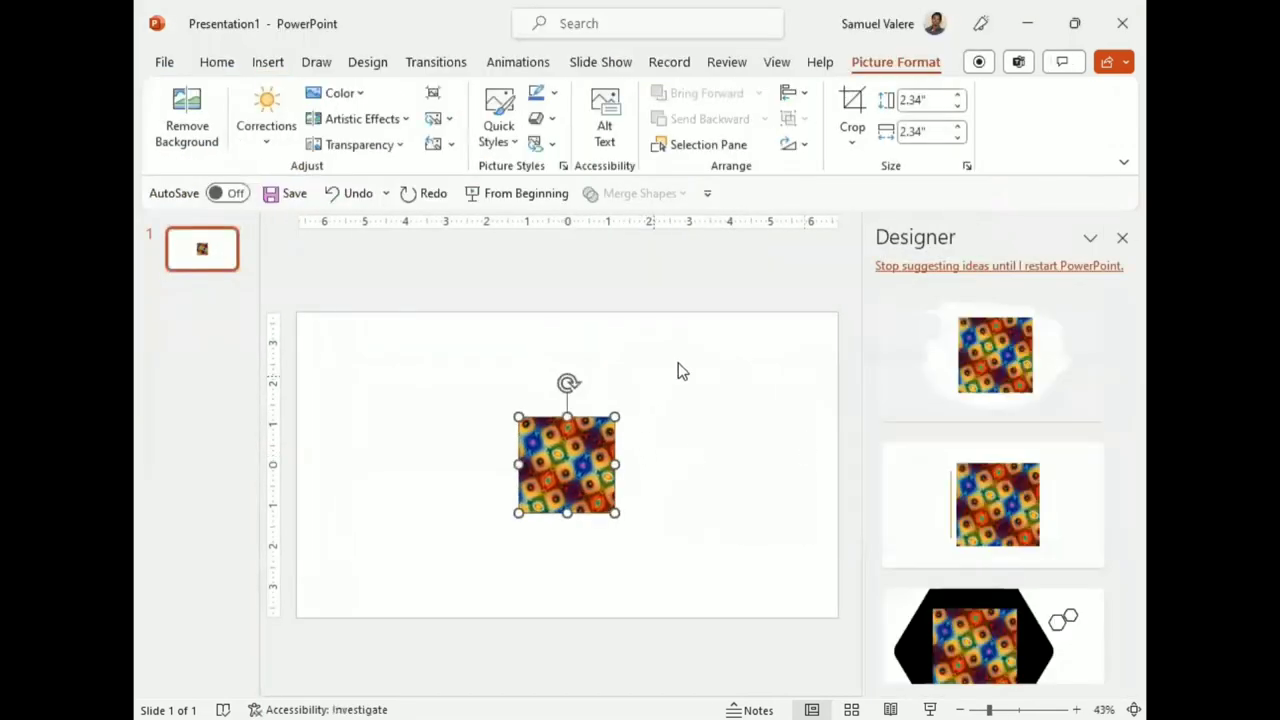
- Close the Designer pane and stretch the pattern picture to fill the 13.33 × 7.5 inch slide
{"action": "left_click", "coordinate": [1121, 238]}
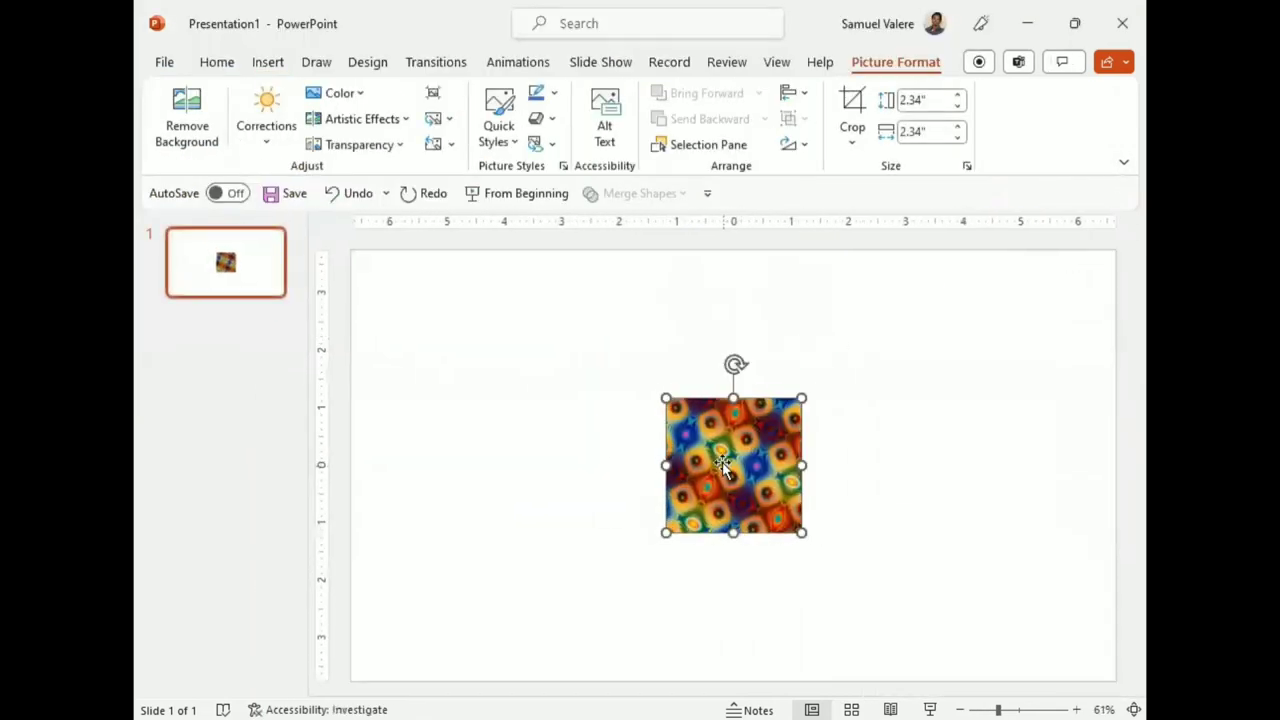
{"action": "left_click_drag", "start_coordinate": [666, 467], "coordinate": [361, 465]}
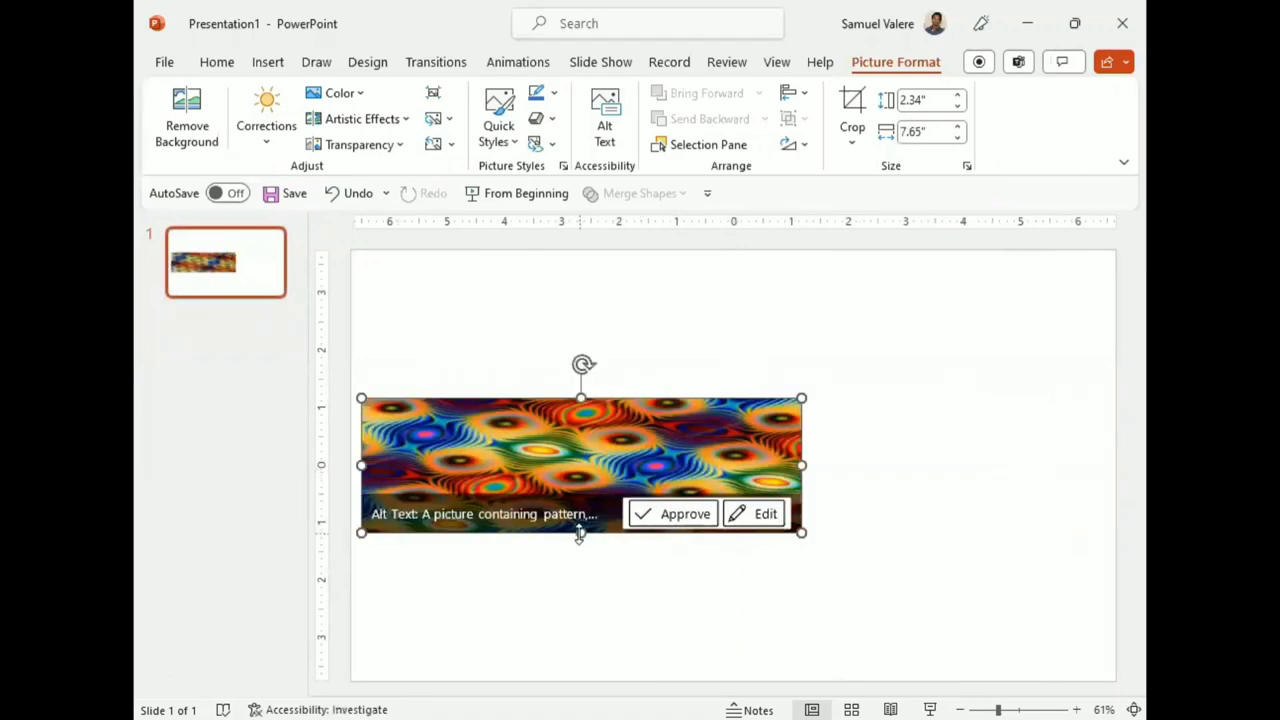
{"action": "left_click_drag", "start_coordinate": [580, 533], "coordinate": [581, 678]}
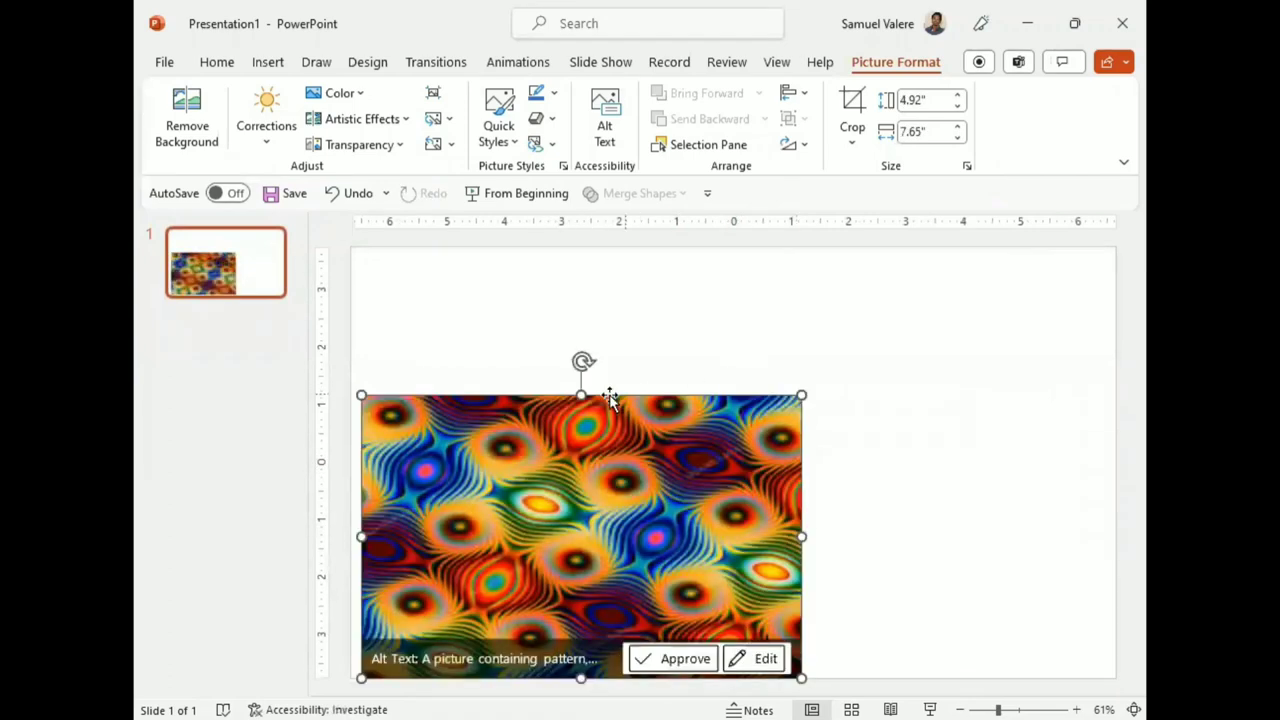
{"action": "left_click_drag", "start_coordinate": [581, 390], "coordinate": [600, 249]}
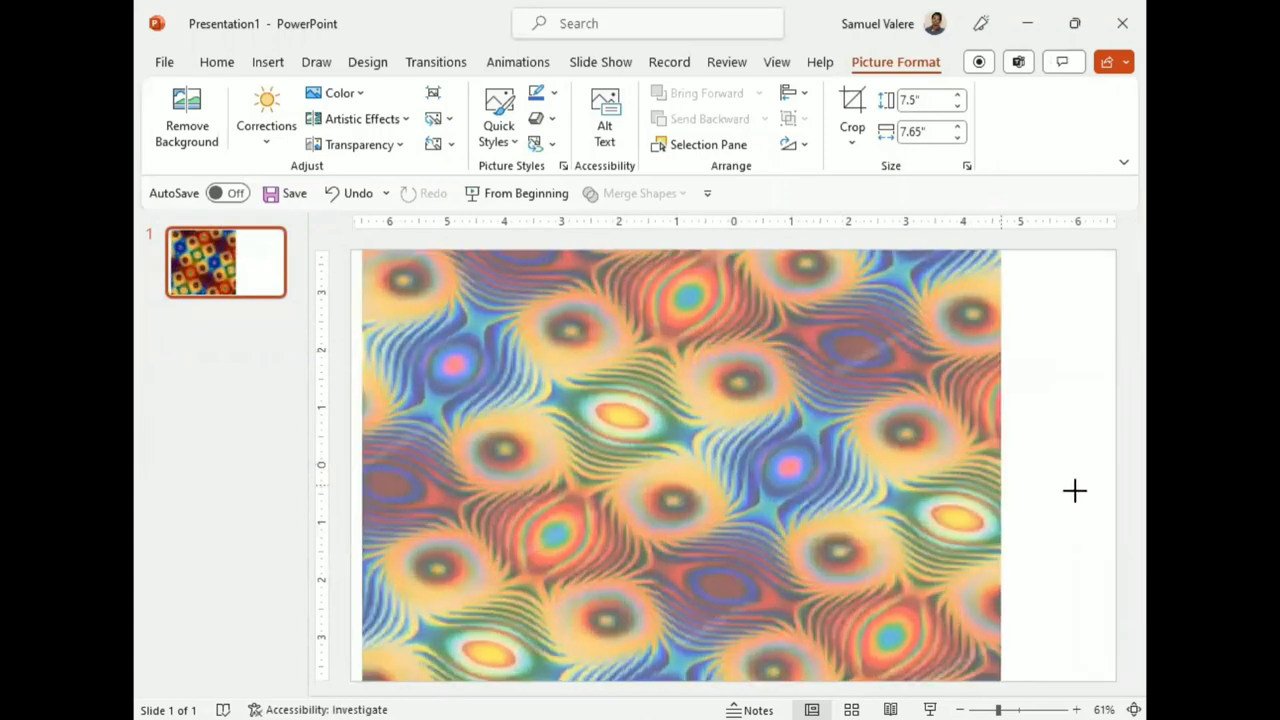
{"action": "left_click_drag", "start_coordinate": [801, 467], "coordinate": [1116, 467]}
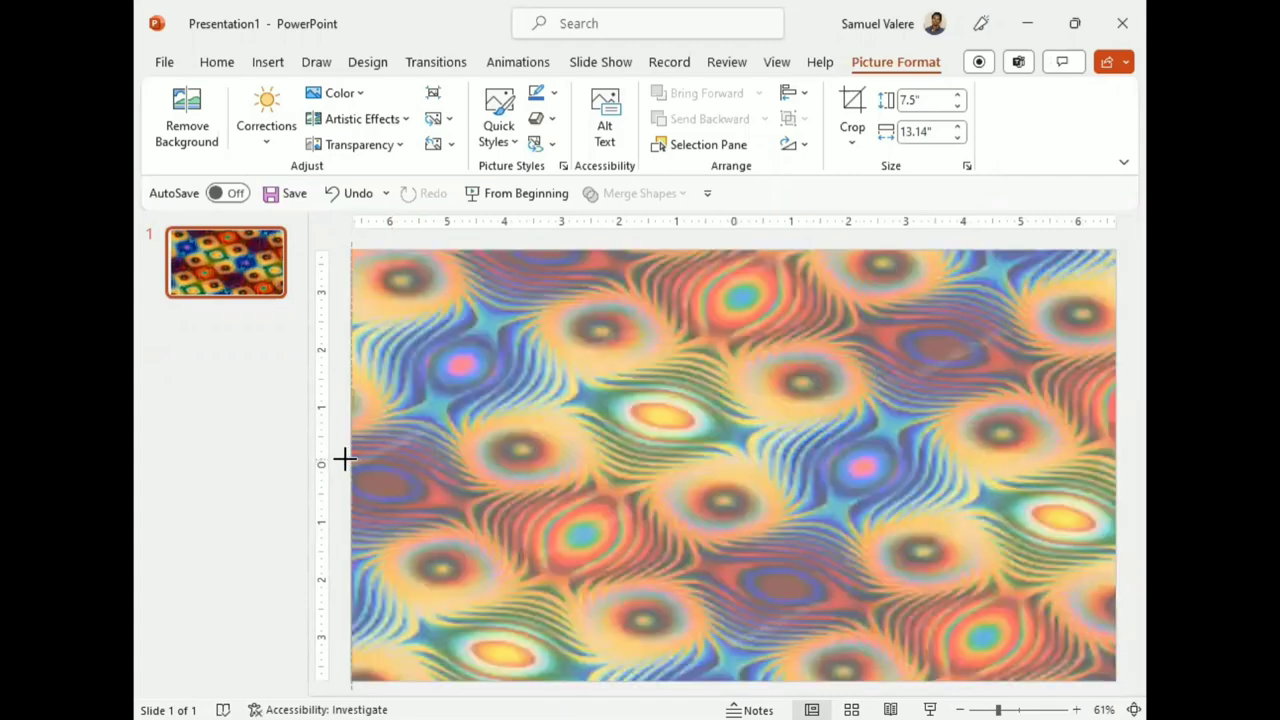
{"action": "left_click_drag", "start_coordinate": [361, 465], "coordinate": [350, 465]}
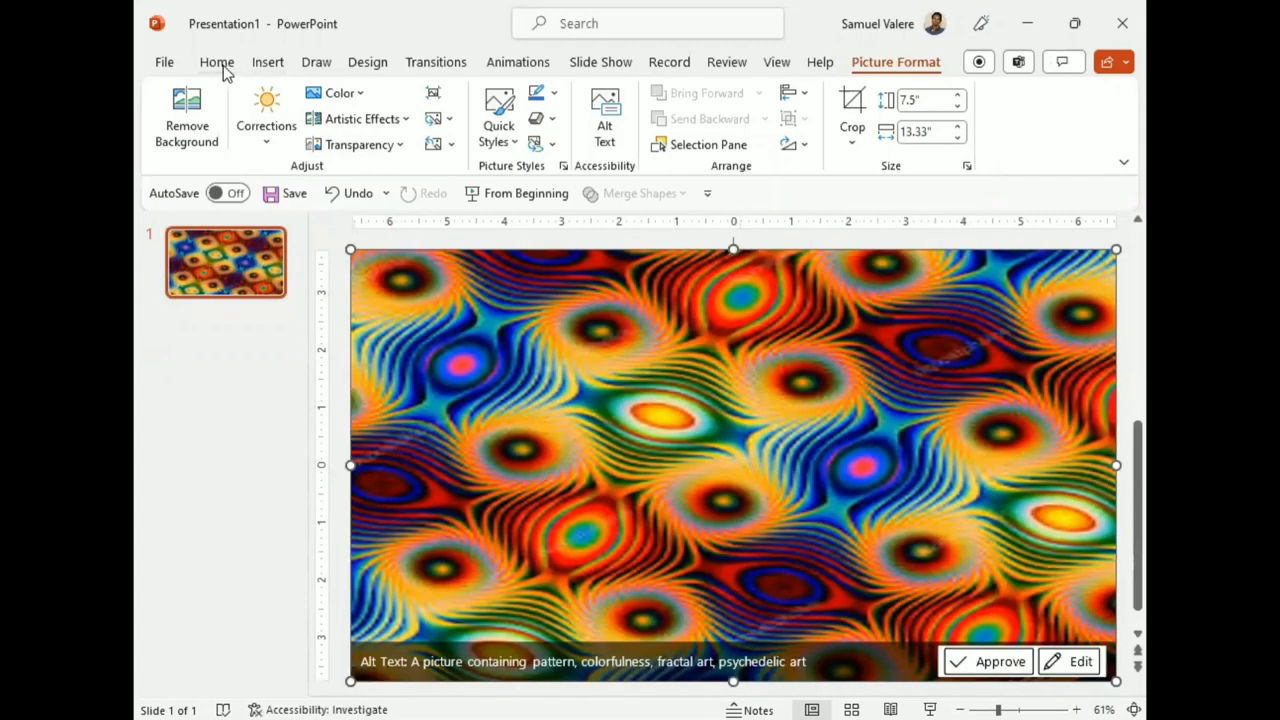
- Draw a short text box near the top of the slide
{"action": "left_click", "coordinate": [267, 64]}
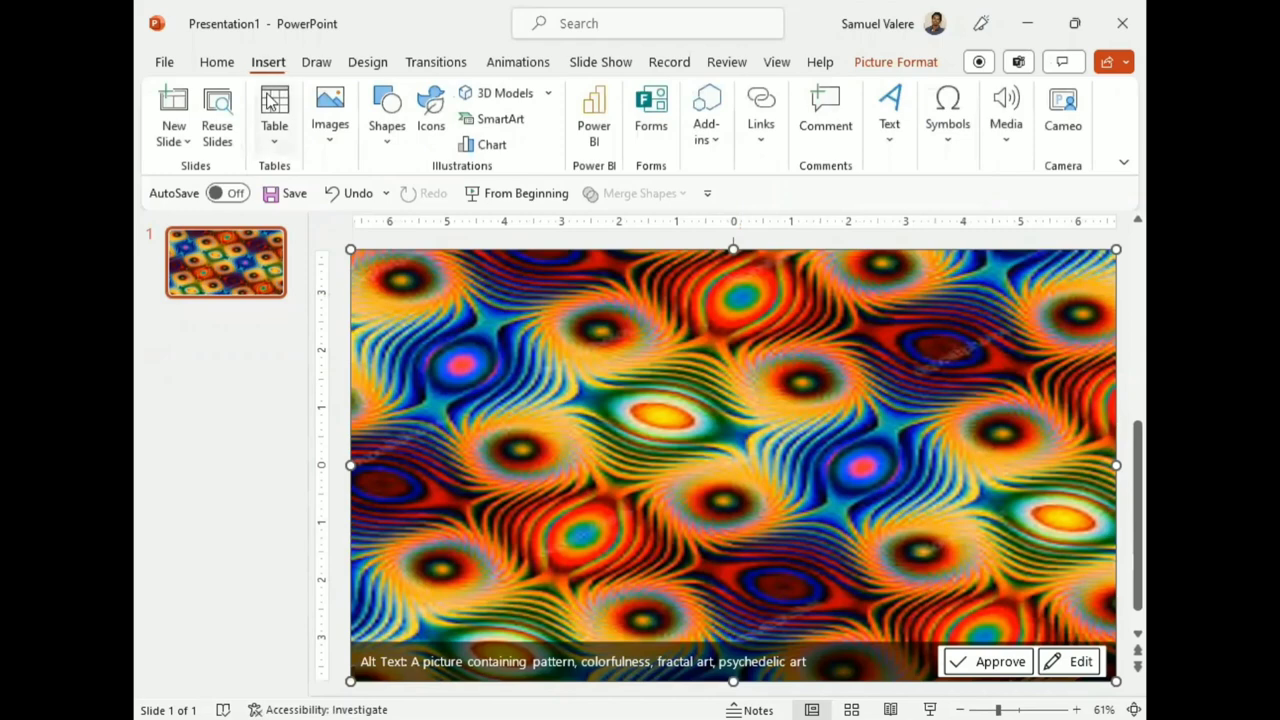
{"action": "left_click", "coordinate": [381, 142]}
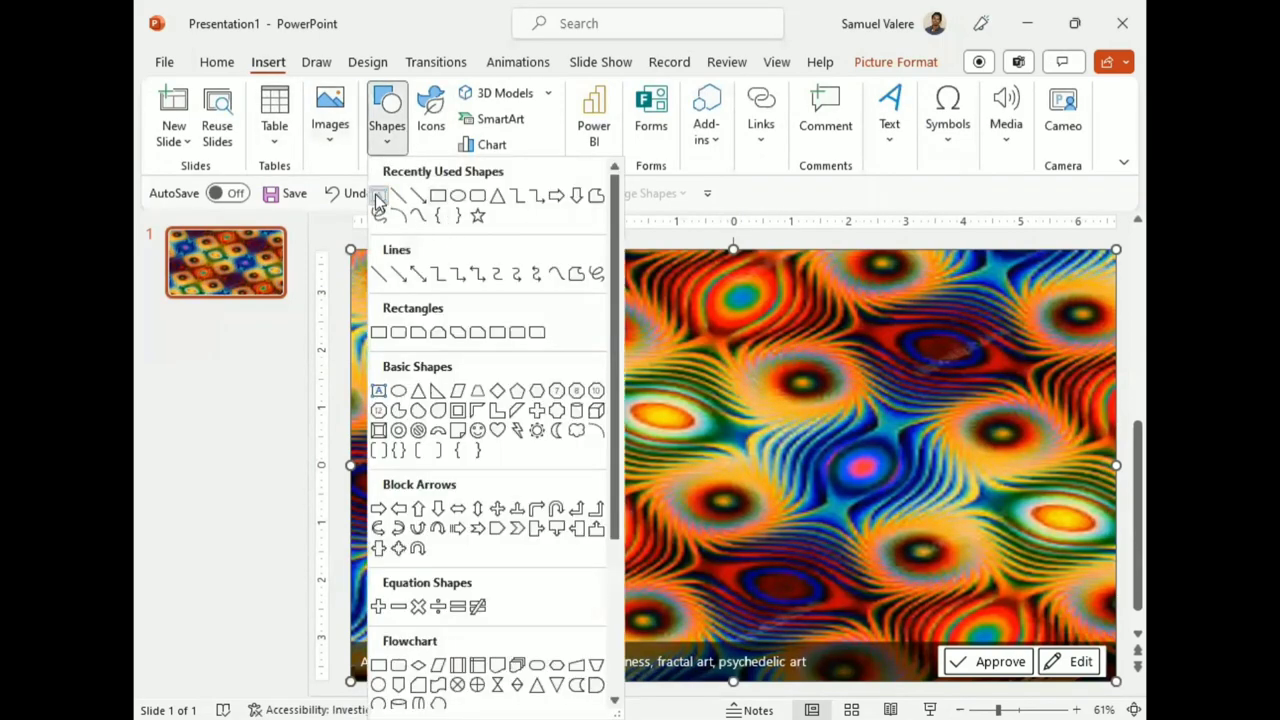
{"action": "left_click", "coordinate": [378, 196]}
{"action": "left_click_drag", "start_coordinate": [511, 294], "coordinate": [822, 446]}
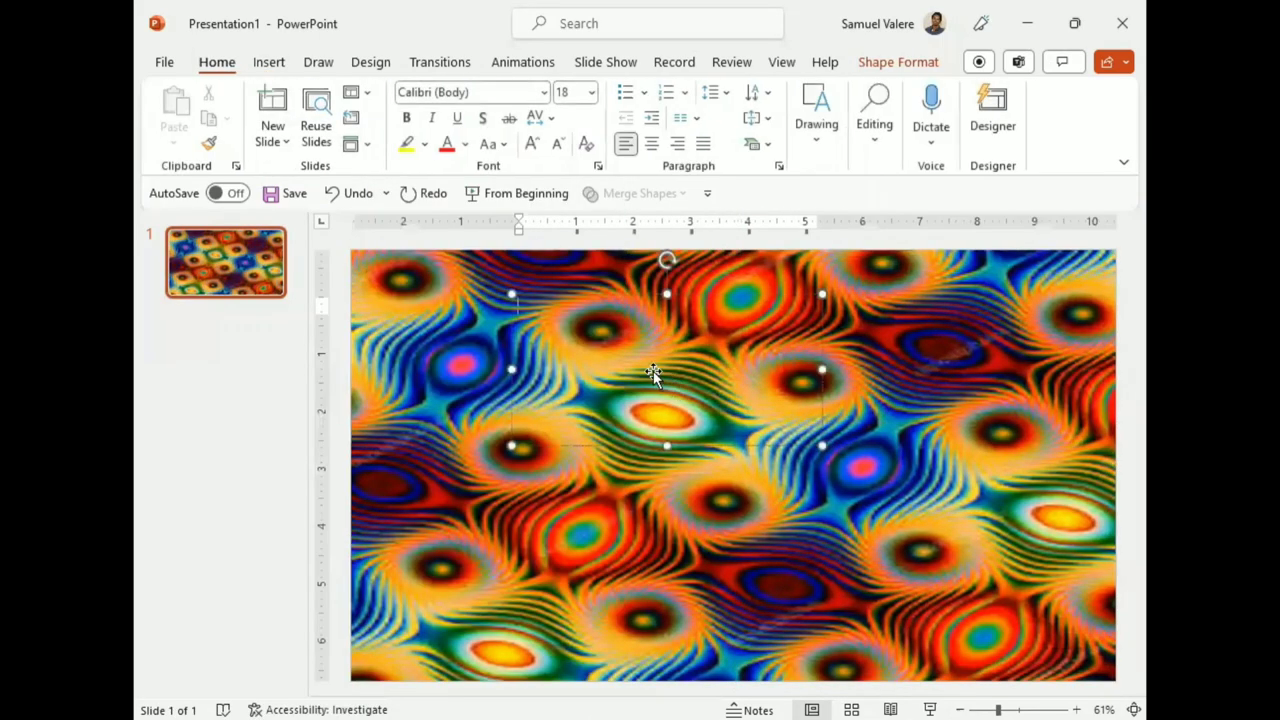
{"action": "left_click_drag", "start_coordinate": [666, 446], "coordinate": [666, 318]}
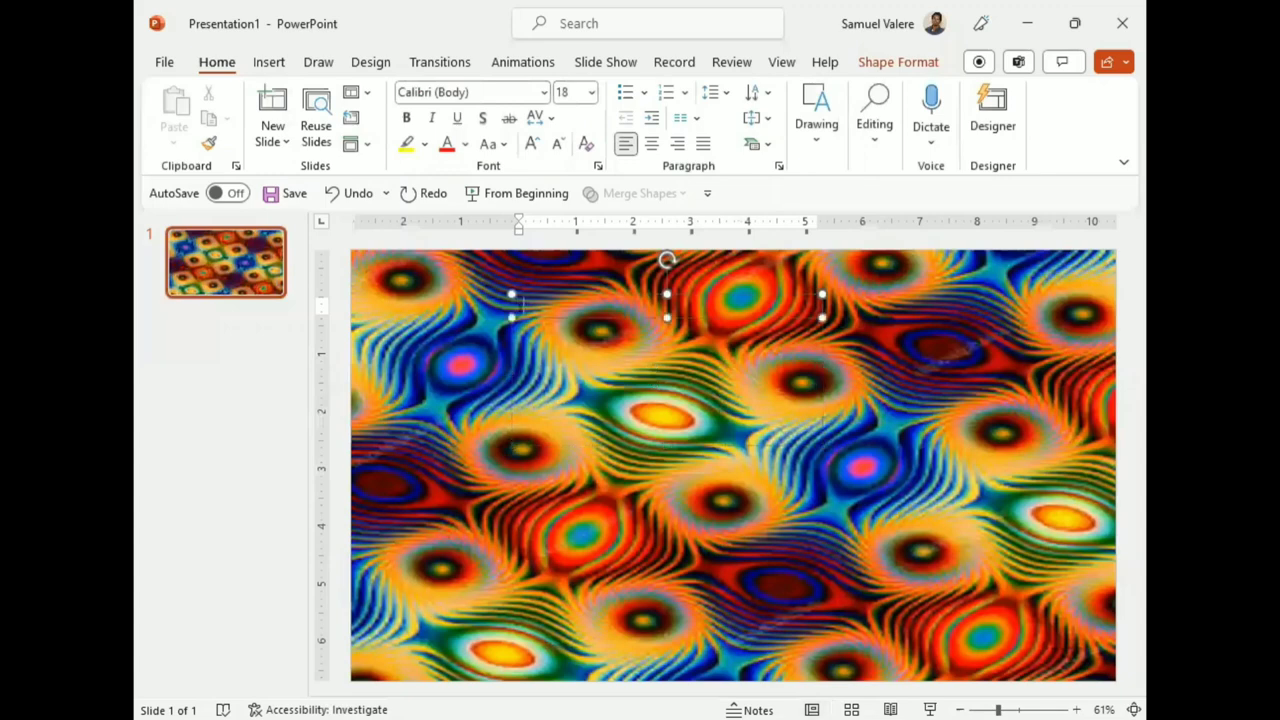
- Format the word Love in Impact at 72 pt
{"action": "left_click", "coordinate": [545, 300]}
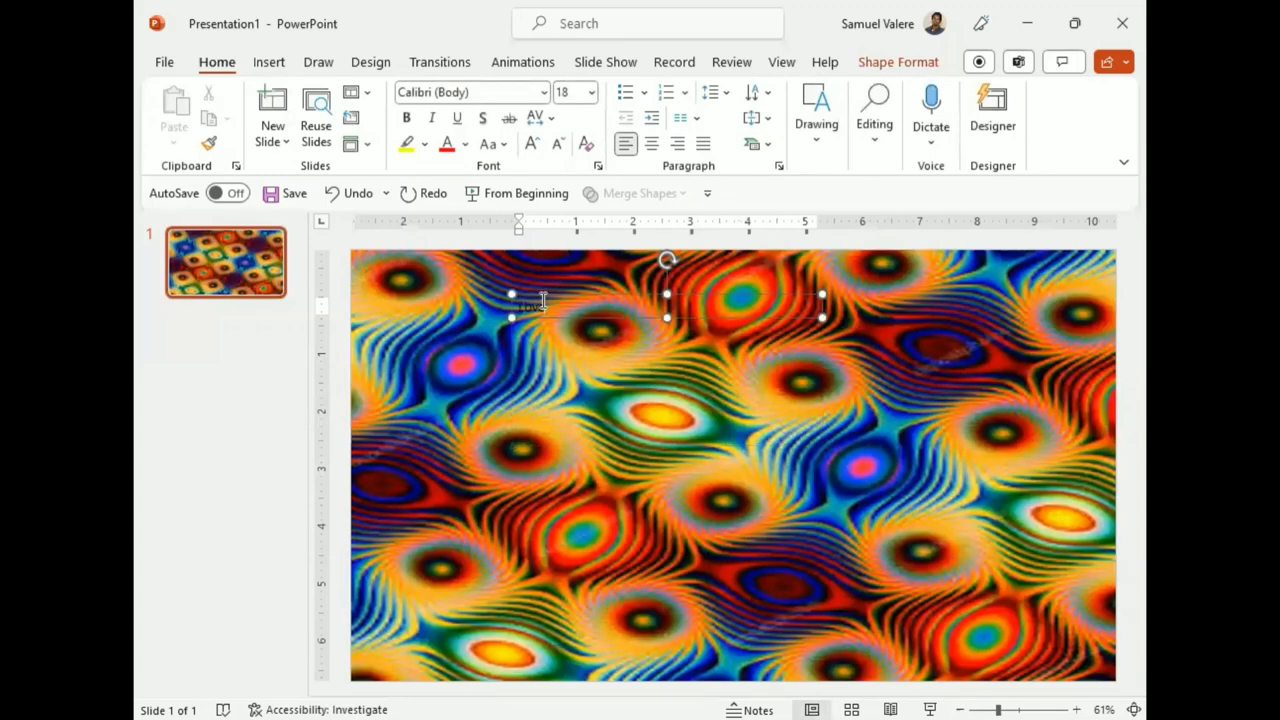
{"action": "left_click_drag", "start_coordinate": [543, 300], "coordinate": [514, 300]}
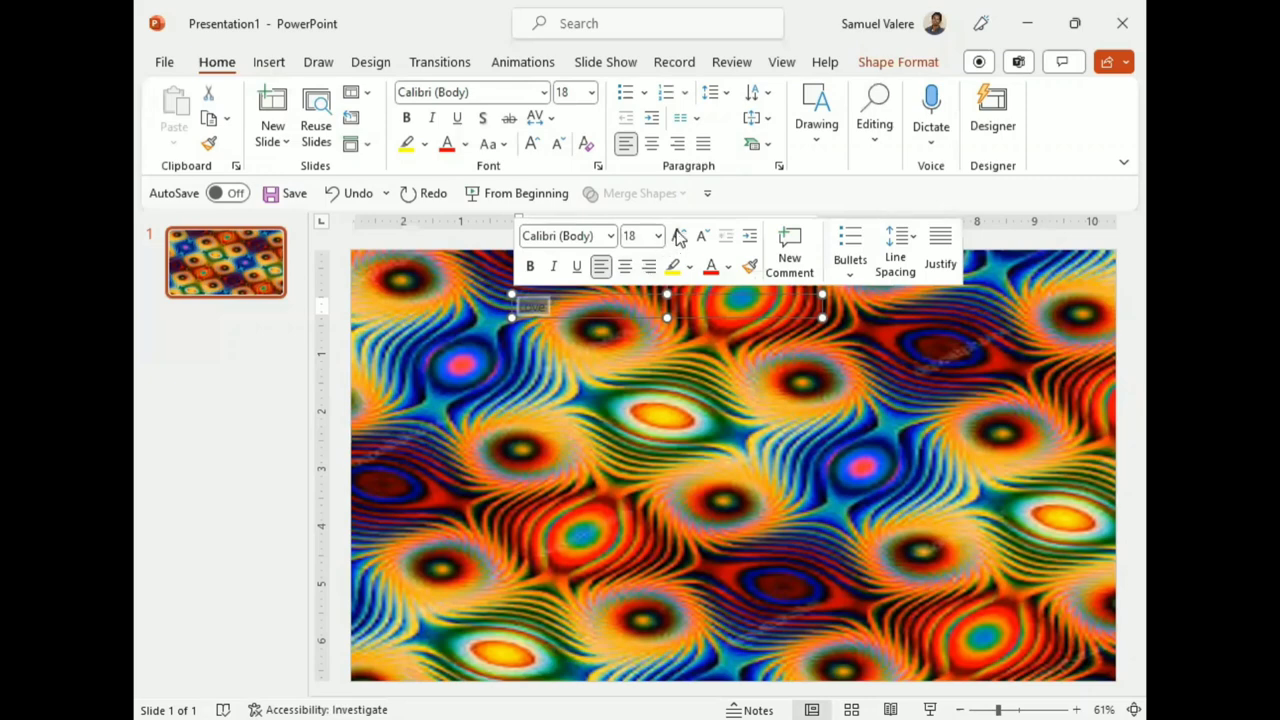
{"action": "left_click", "coordinate": [679, 236]}
{"action": "left_click", "coordinate": [679, 236]}
{"action": "left_click", "coordinate": [679, 236]}
{"action": "left_click", "coordinate": [679, 236]}
{"action": "left_click", "coordinate": [679, 236]}
{"action": "left_click", "coordinate": [679, 236]}
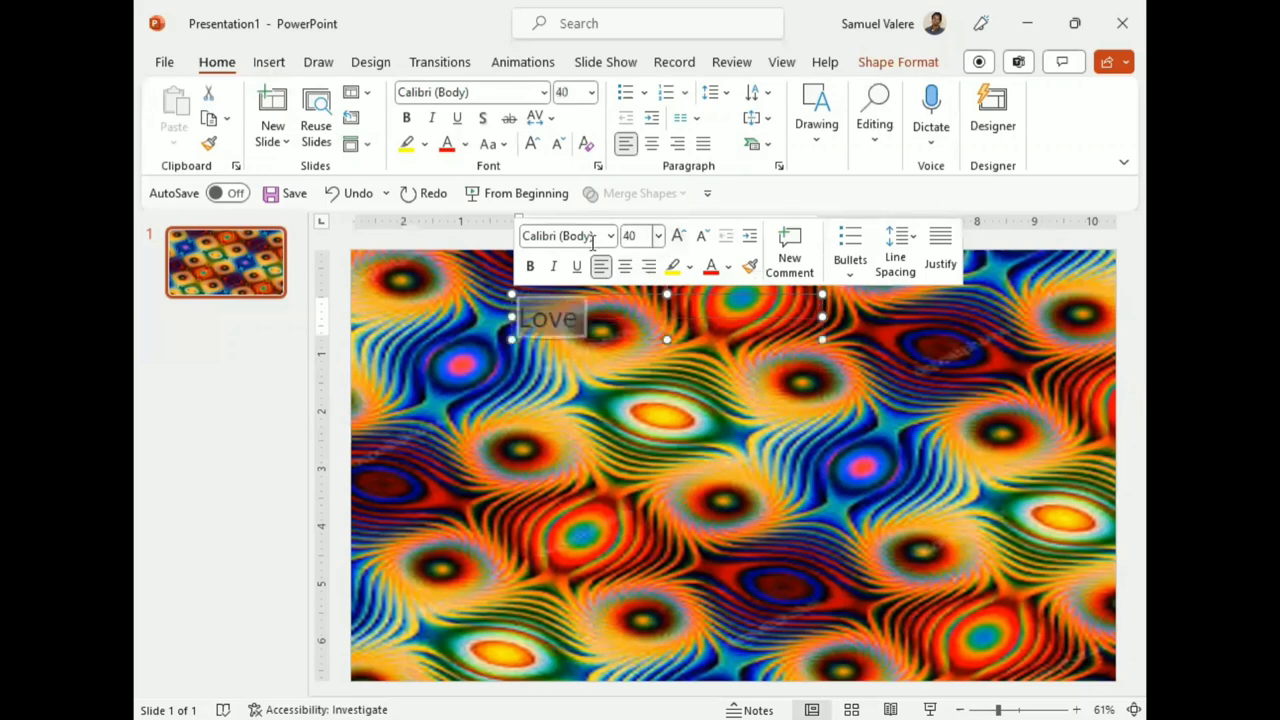
{"action": "left_click", "coordinate": [595, 237]}
{"action": "type", "text": "Impact"}
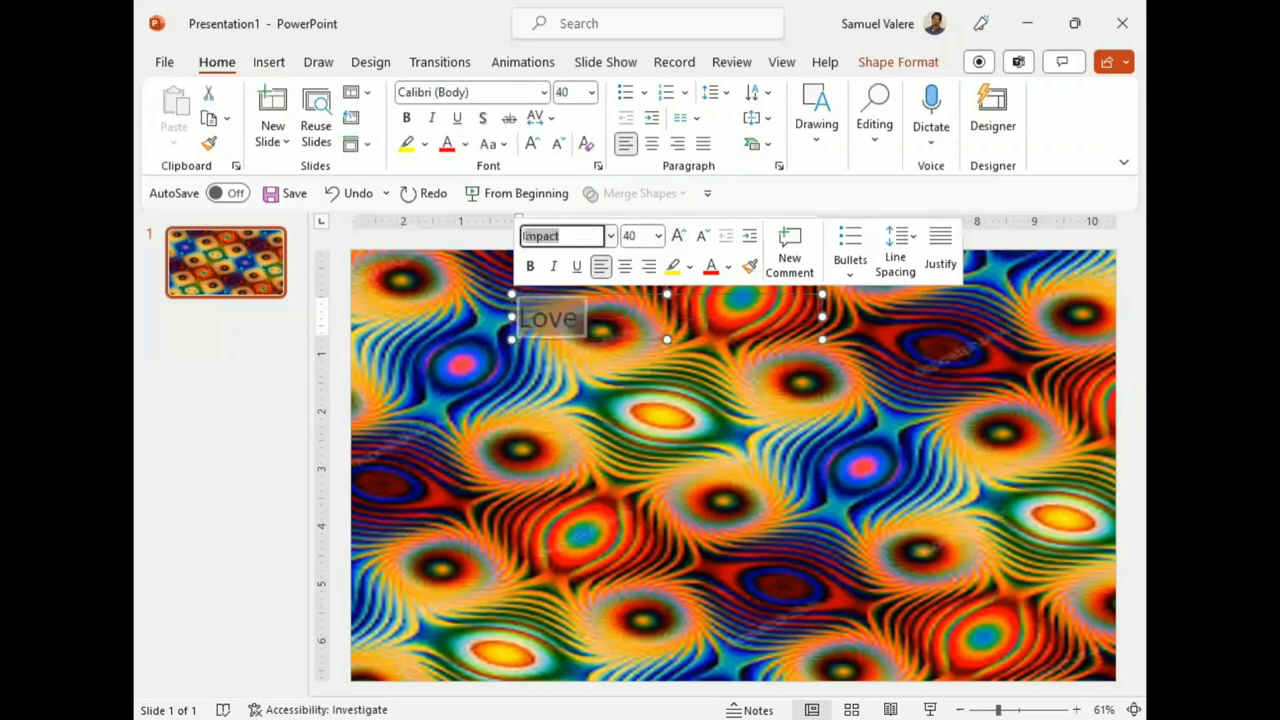
{"action": "key", "text": "Return"}
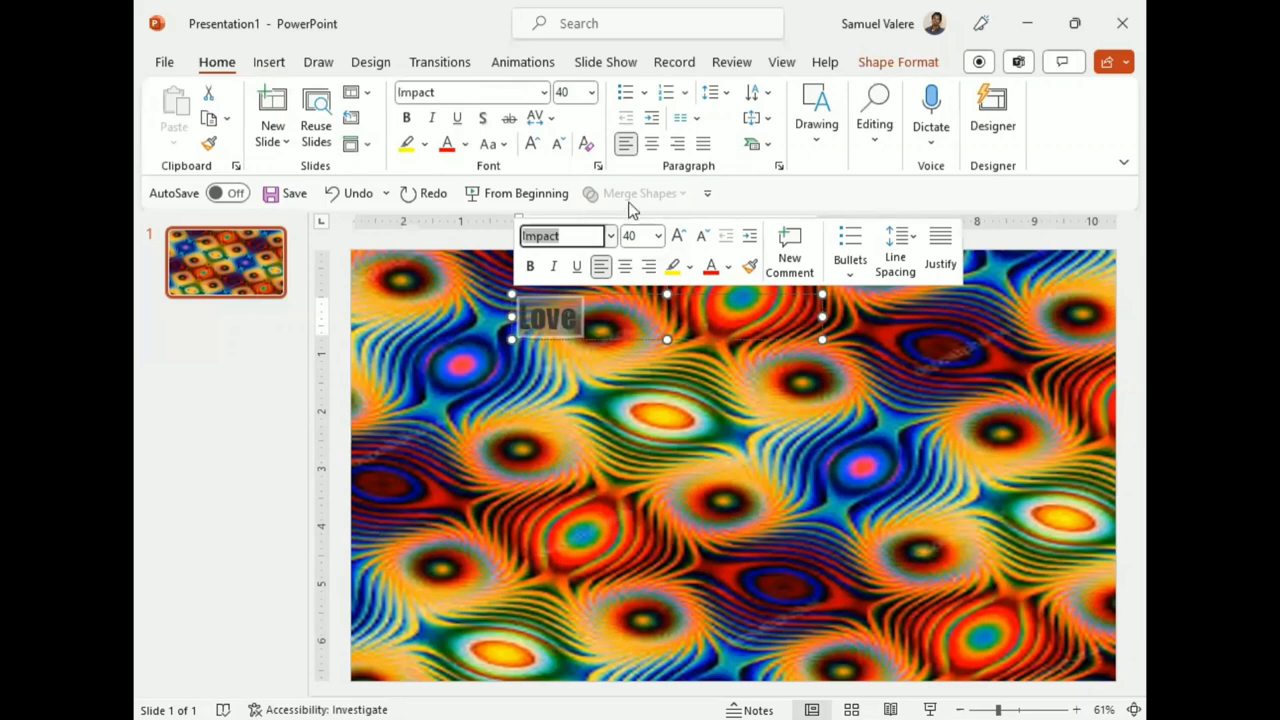
{"action": "left_click", "coordinate": [531, 143]}
{"action": "left_click", "coordinate": [531, 143]}
{"action": "left_click", "coordinate": [531, 143]}
{"action": "left_click", "coordinate": [531, 143]}
{"action": "left_click", "coordinate": [531, 143]}
{"action": "left_click", "coordinate": [531, 143]}
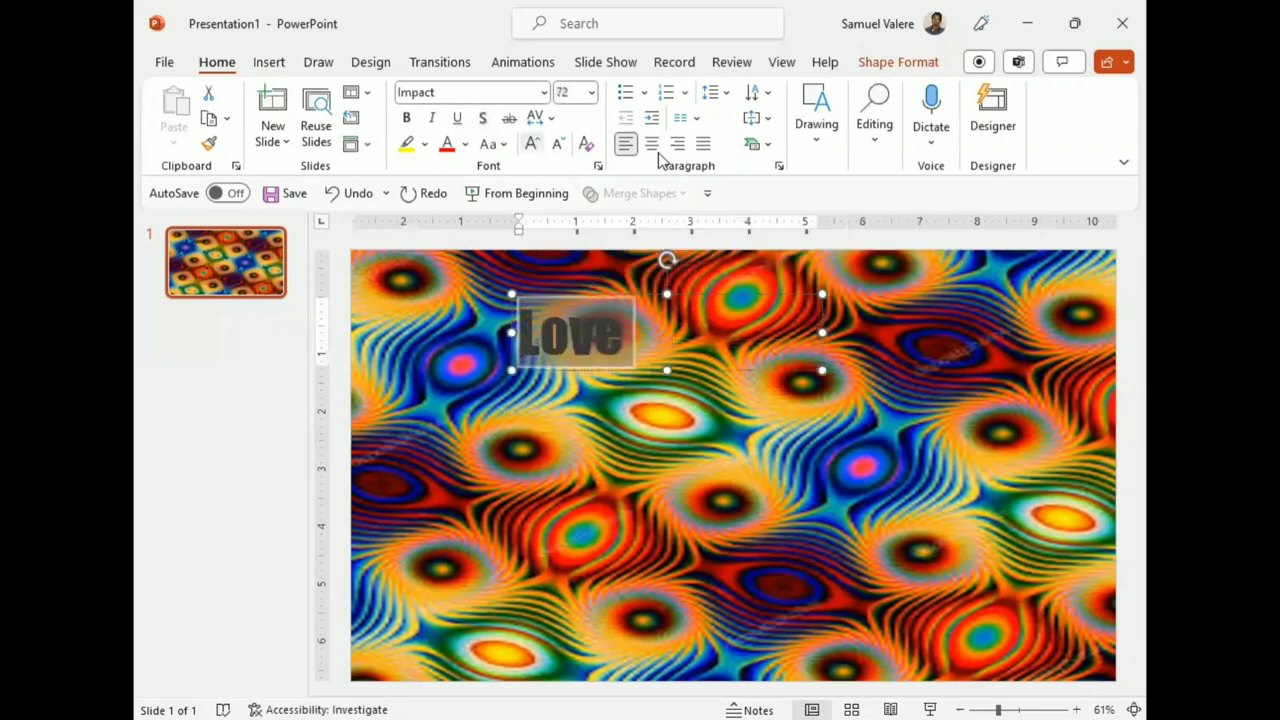
- Centre Love, enlarge it to 287 pt on one line, and move it to the slide centre
{"action": "left_click", "coordinate": [648, 148]}
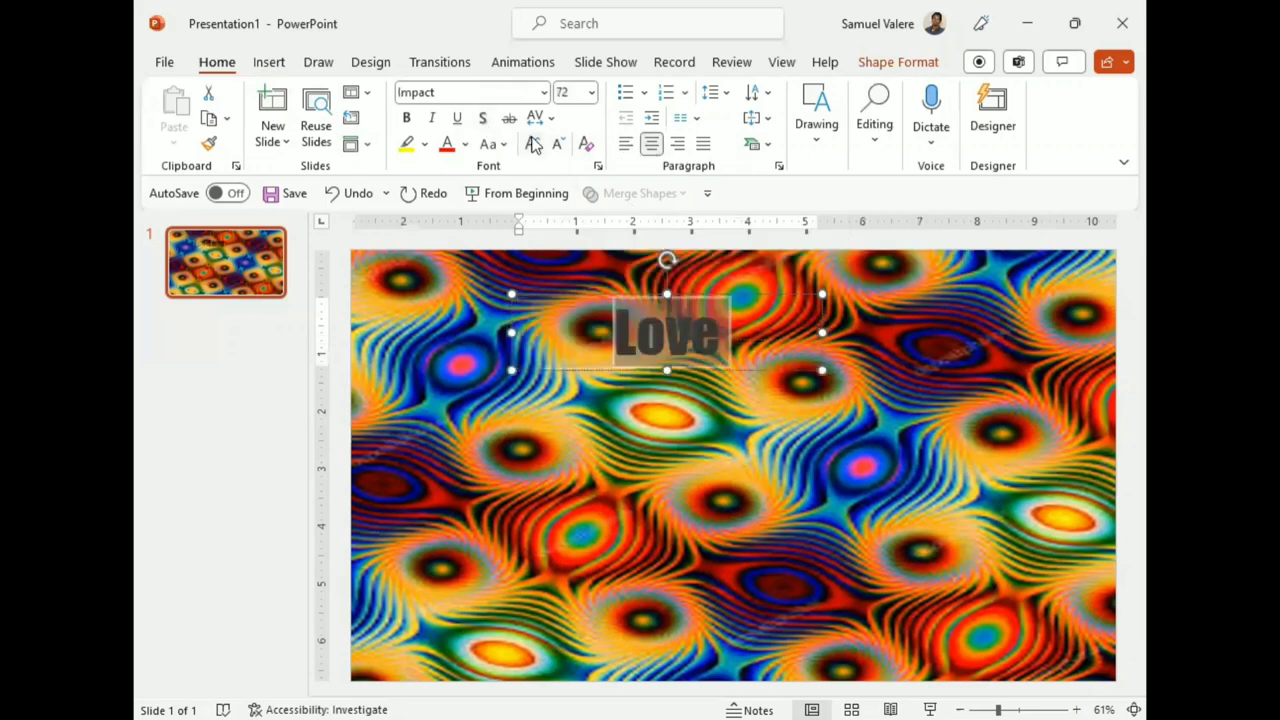
{"action": "left_click", "coordinate": [533, 143]}
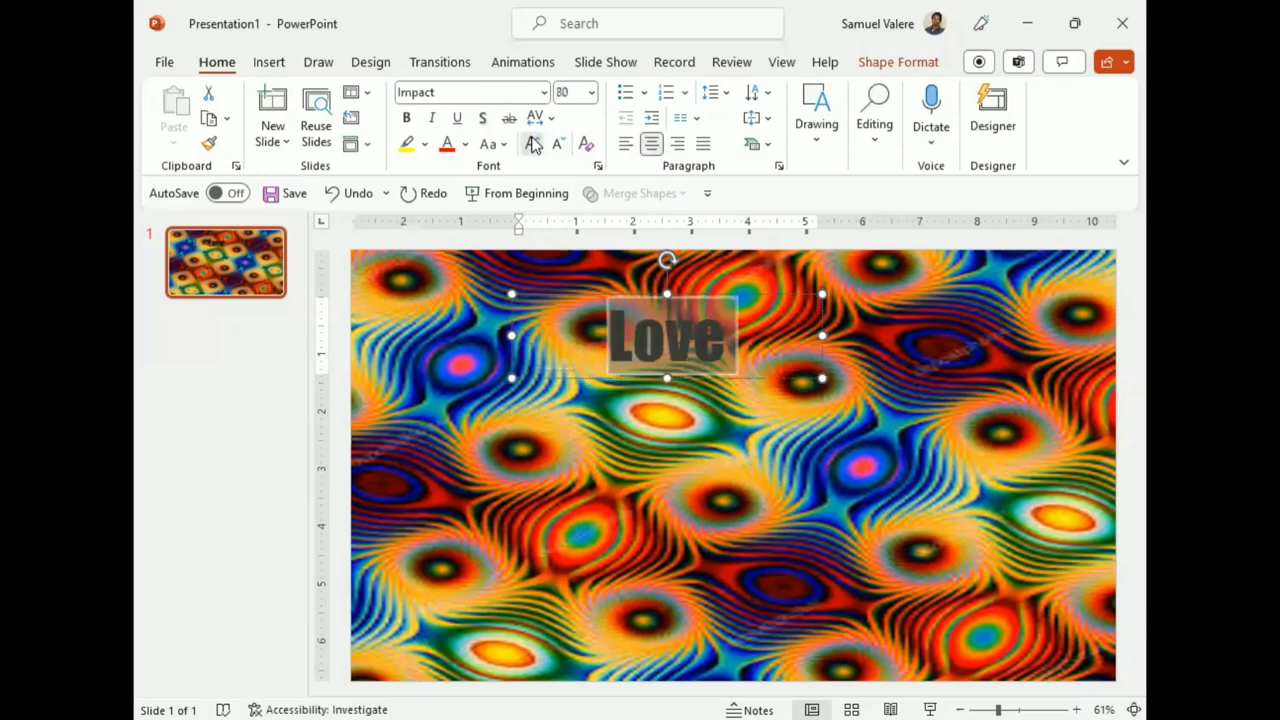
{"action": "left_click", "coordinate": [533, 143]}
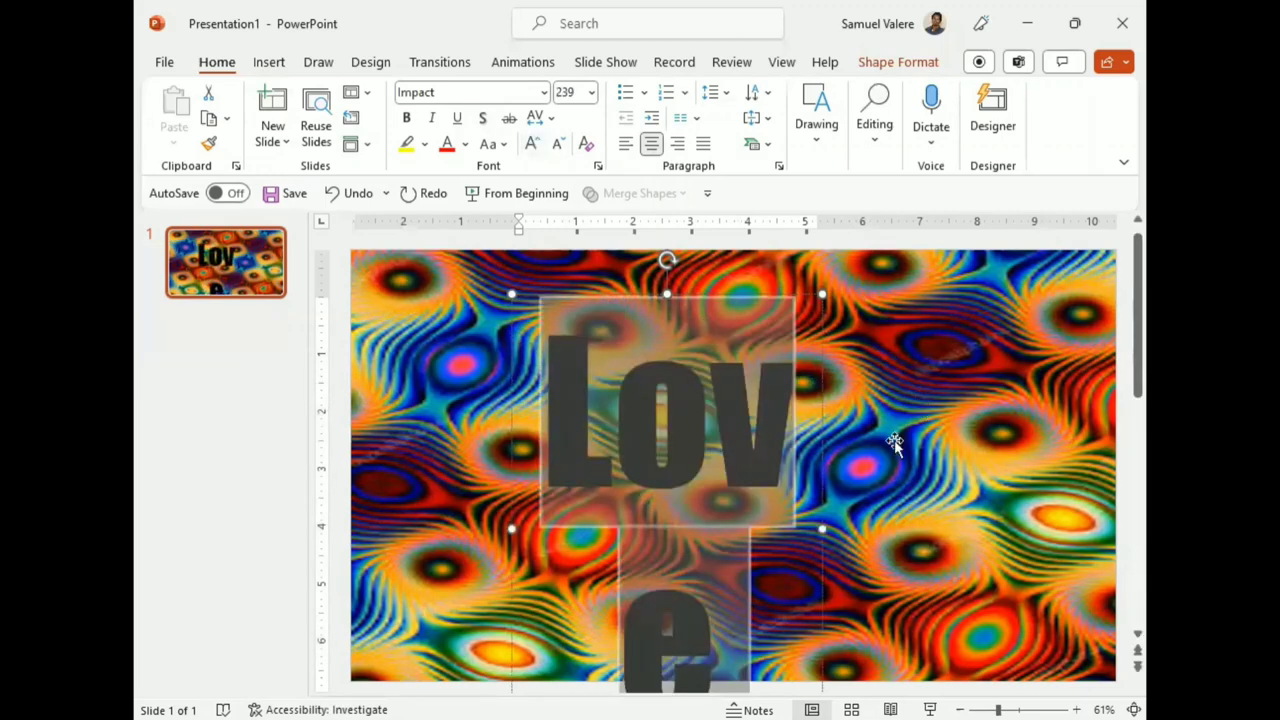
{"action": "left_click_drag", "start_coordinate": [823, 527], "coordinate": [916, 523]}
{"action": "left_click", "coordinate": [533, 143]}
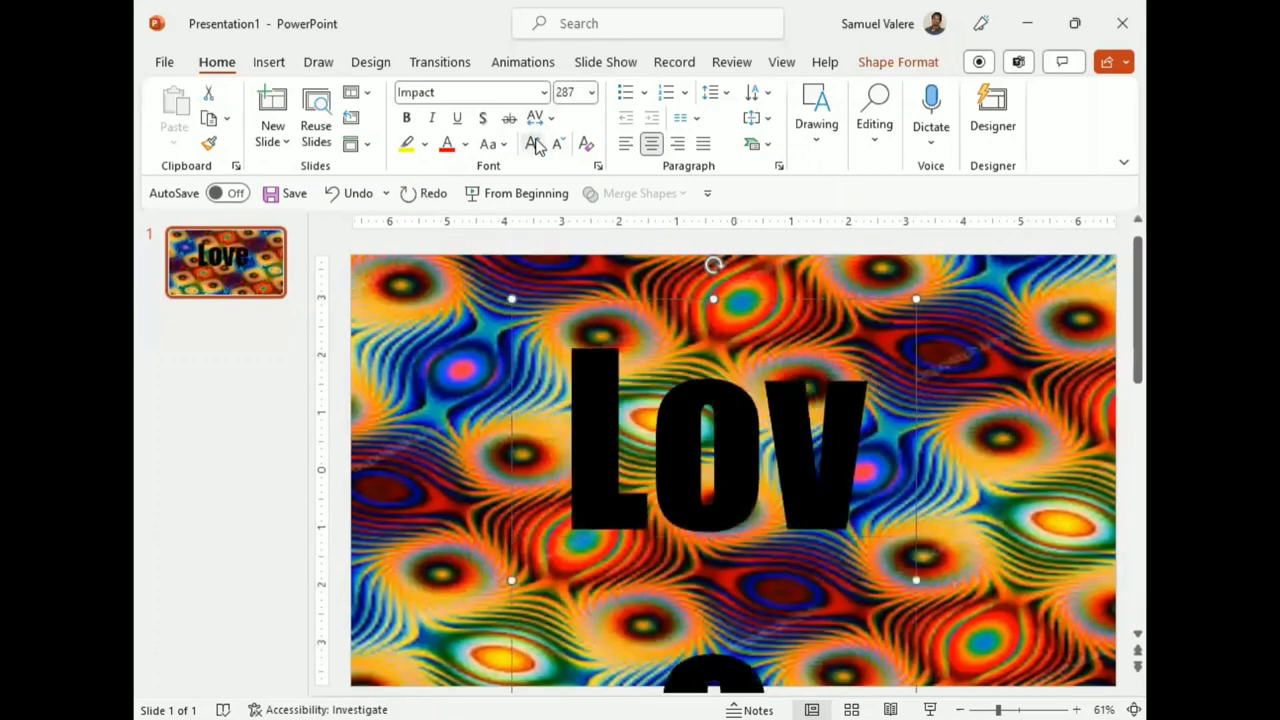
{"action": "left_click_drag", "start_coordinate": [917, 575], "coordinate": [955, 575]}
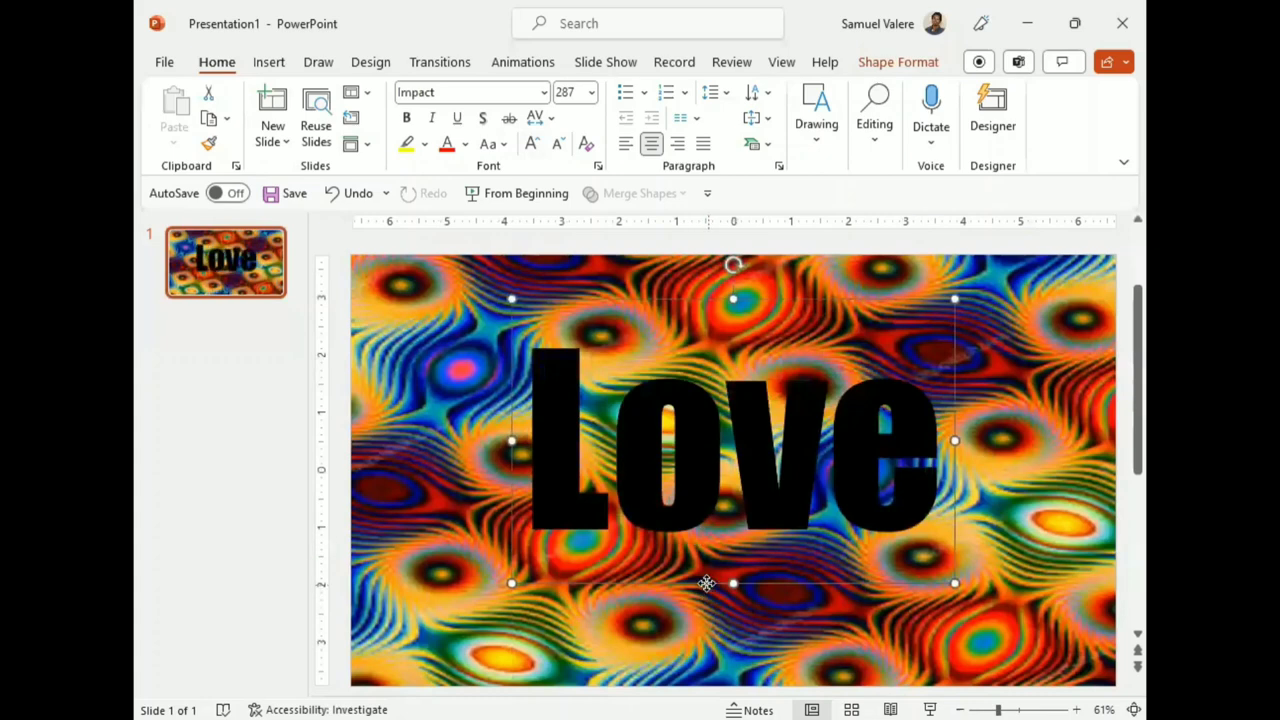
{"action": "left_click_drag", "start_coordinate": [708, 584], "coordinate": [714, 593]}
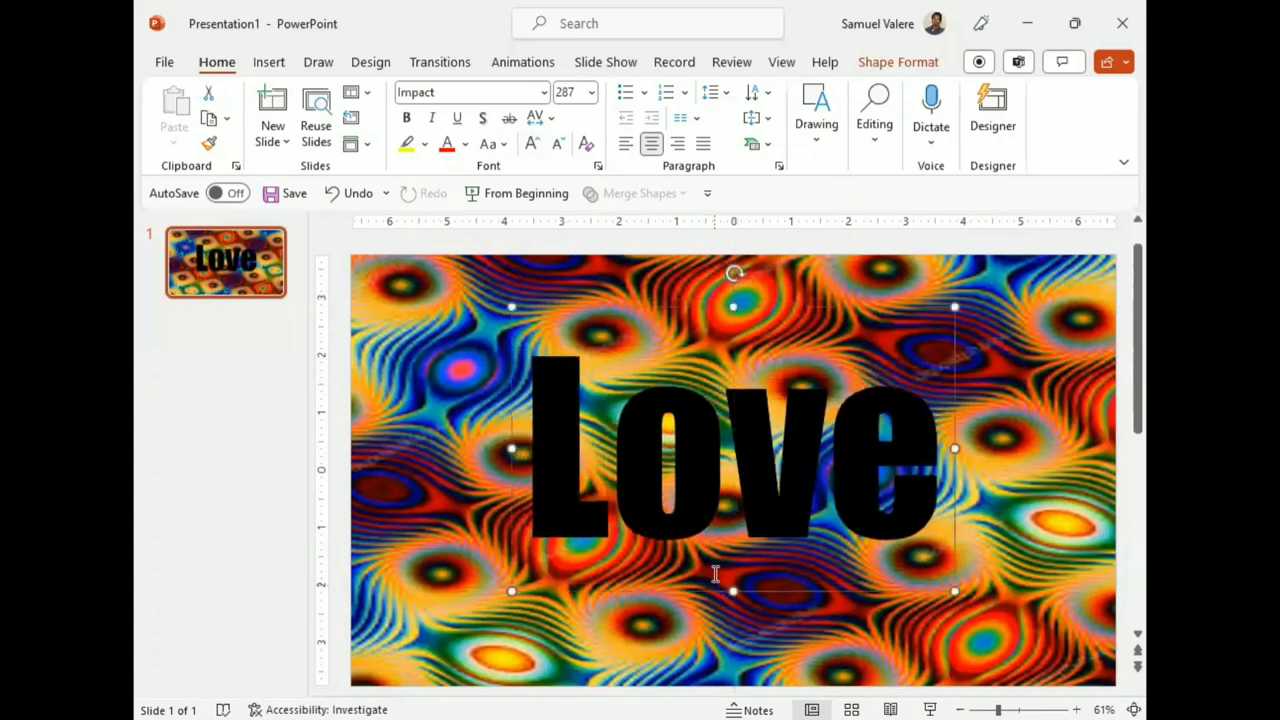
- Intersect the pattern picture with the Love text box so the pattern fills the letters
{"action": "left_click", "coordinate": [455, 338]}
{"action": "left_click", "coordinate": [560, 434]}
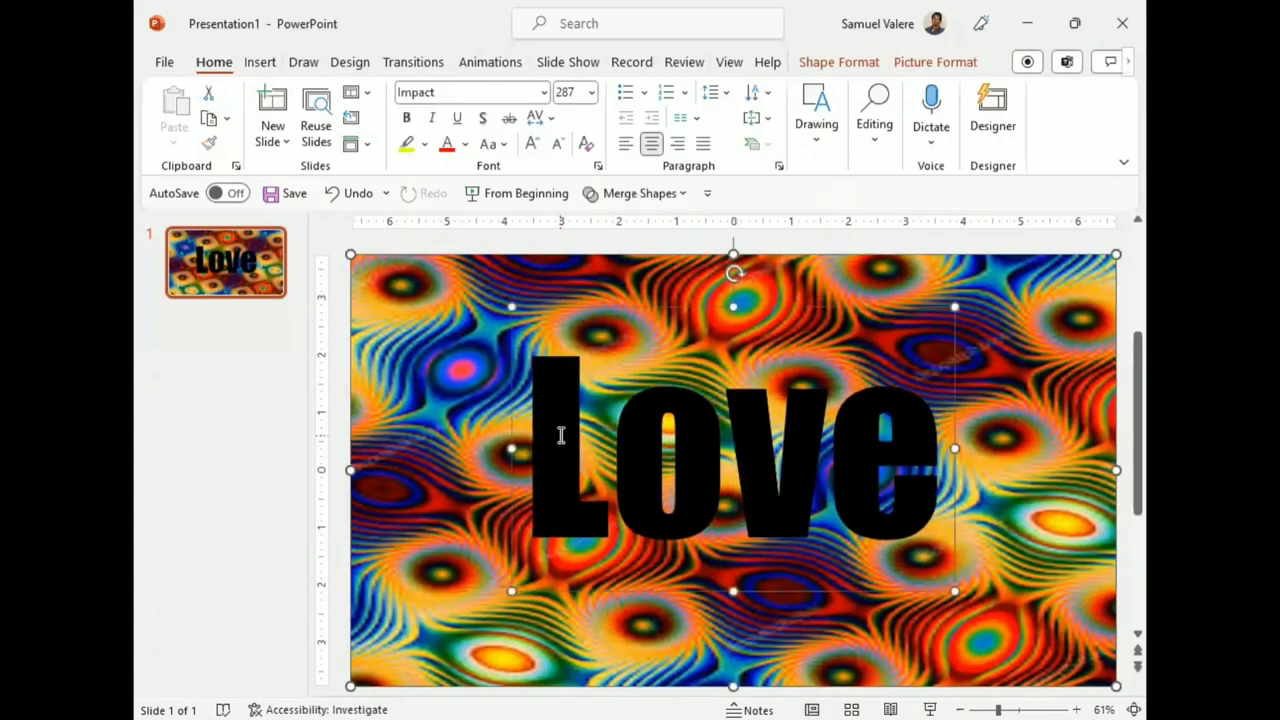
{"action": "left_click", "coordinate": [680, 193]}
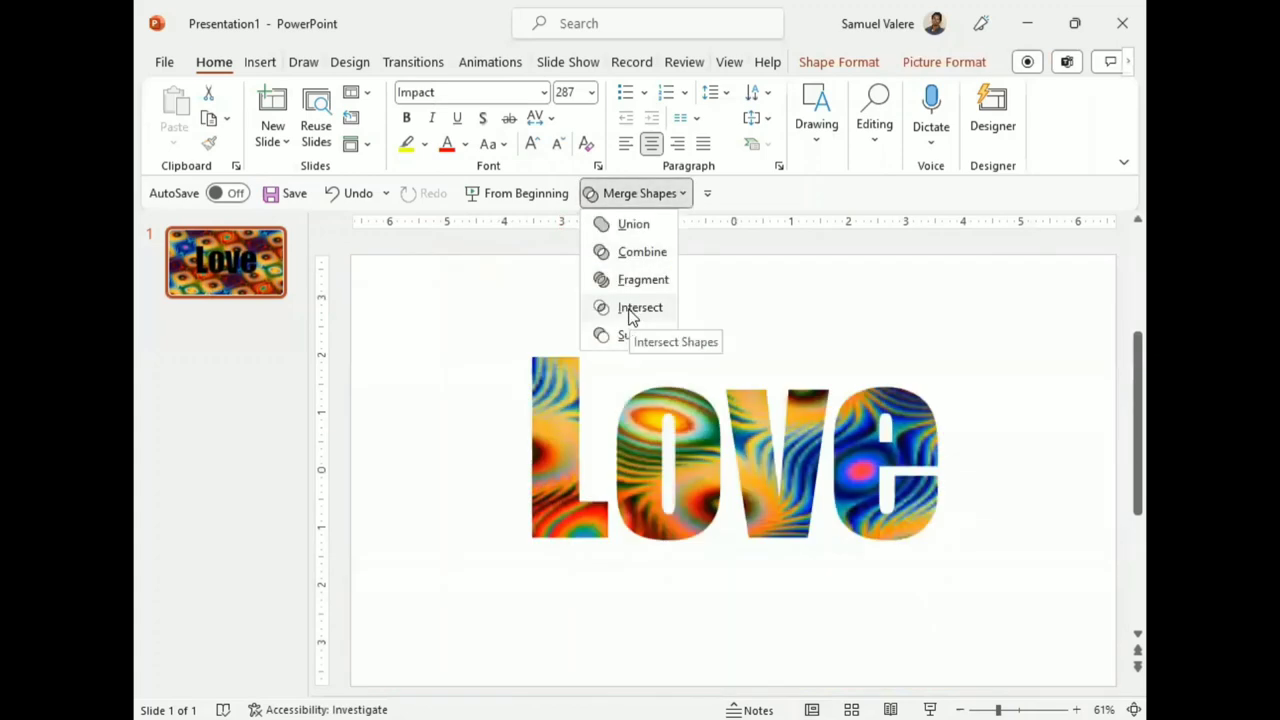
{"action": "left_click", "coordinate": [631, 312]}
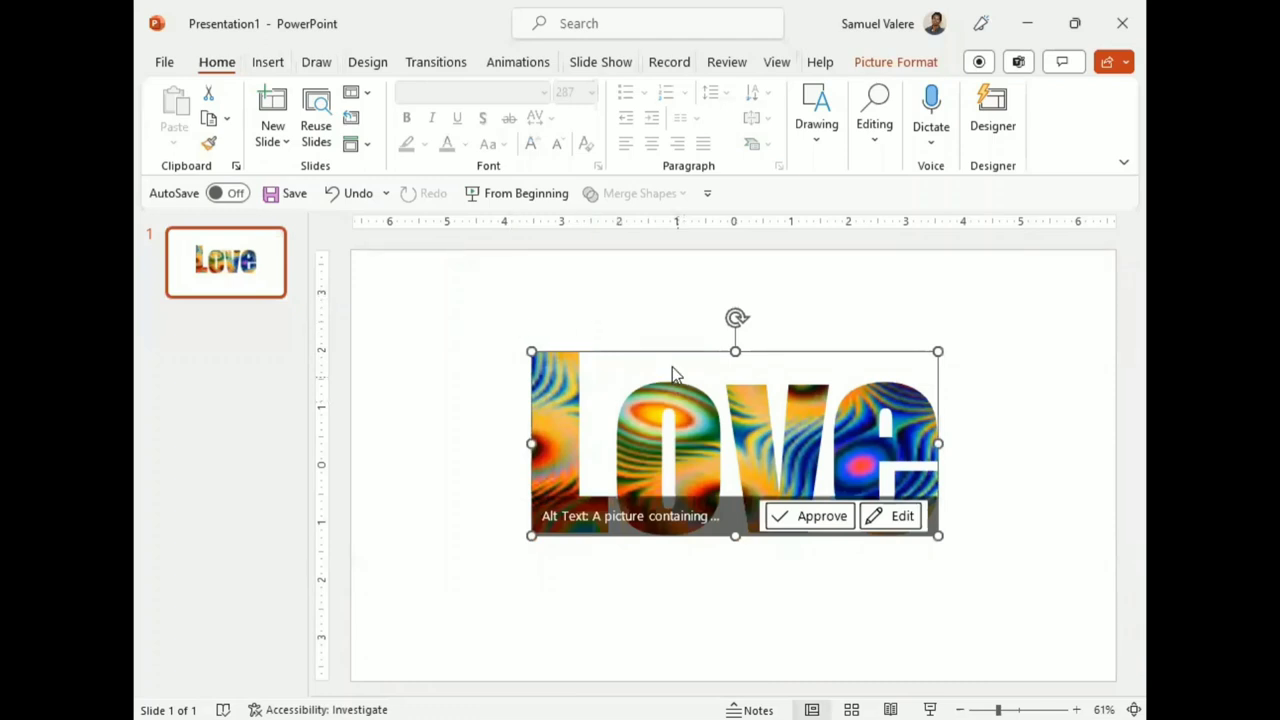
{"action": "left_click", "coordinate": [882, 63]}
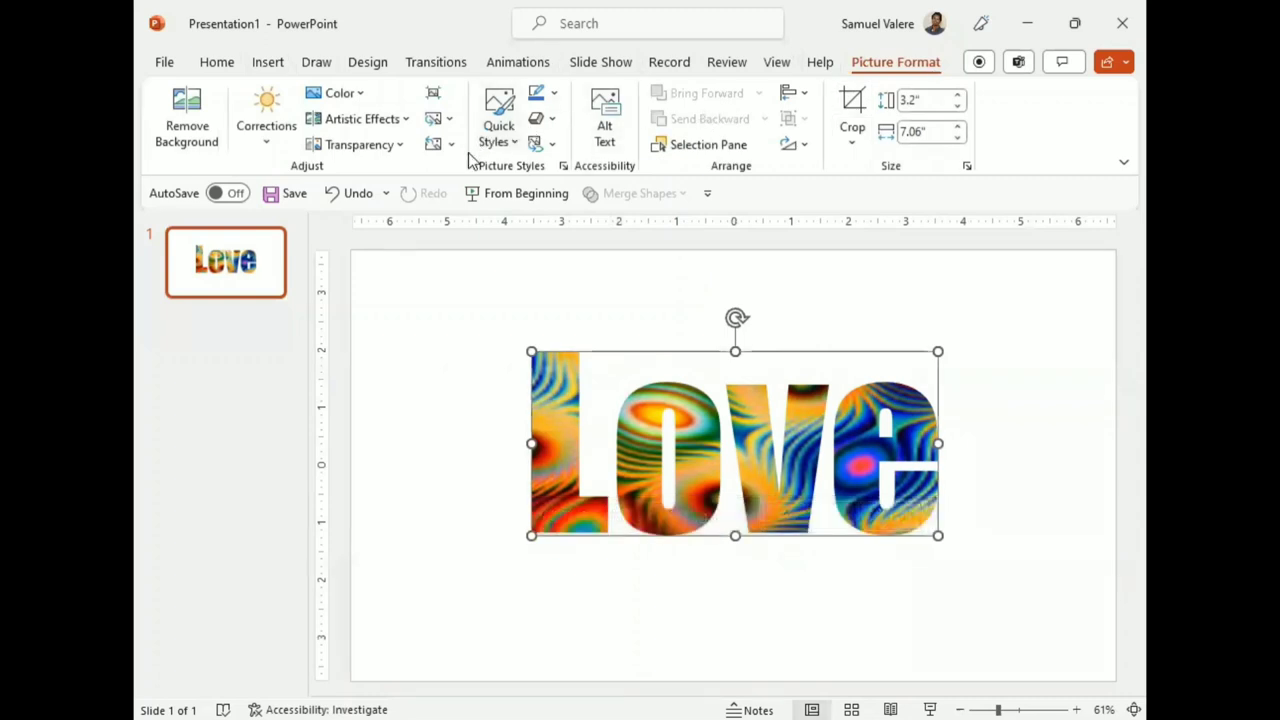
- Apply the Preset 2 effect, then a Relaxed Inset bevel to the Love letters
{"action": "left_click", "coordinate": [555, 120]}
{"action": "left_click", "coordinate": [555, 120]}
{"action": "left_click", "coordinate": [555, 120]}
{"action": "mouse_move", "coordinate": [598, 158]}
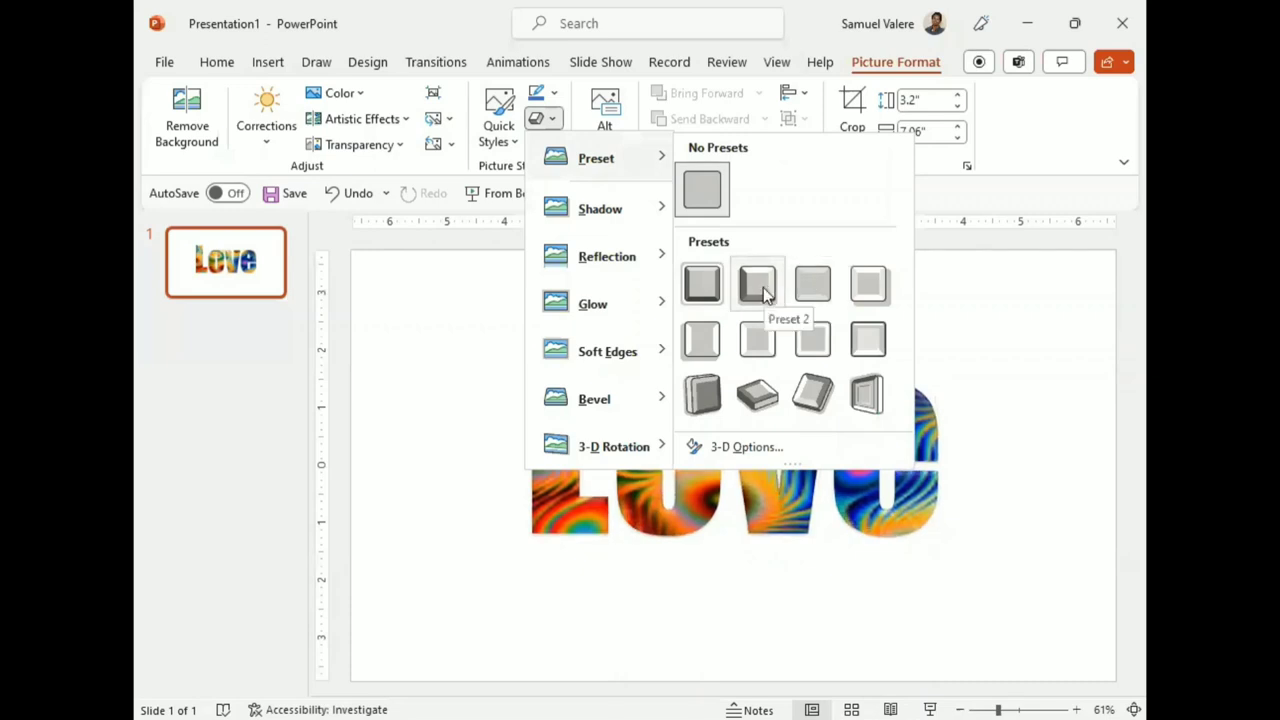
{"action": "left_click", "coordinate": [763, 287]}
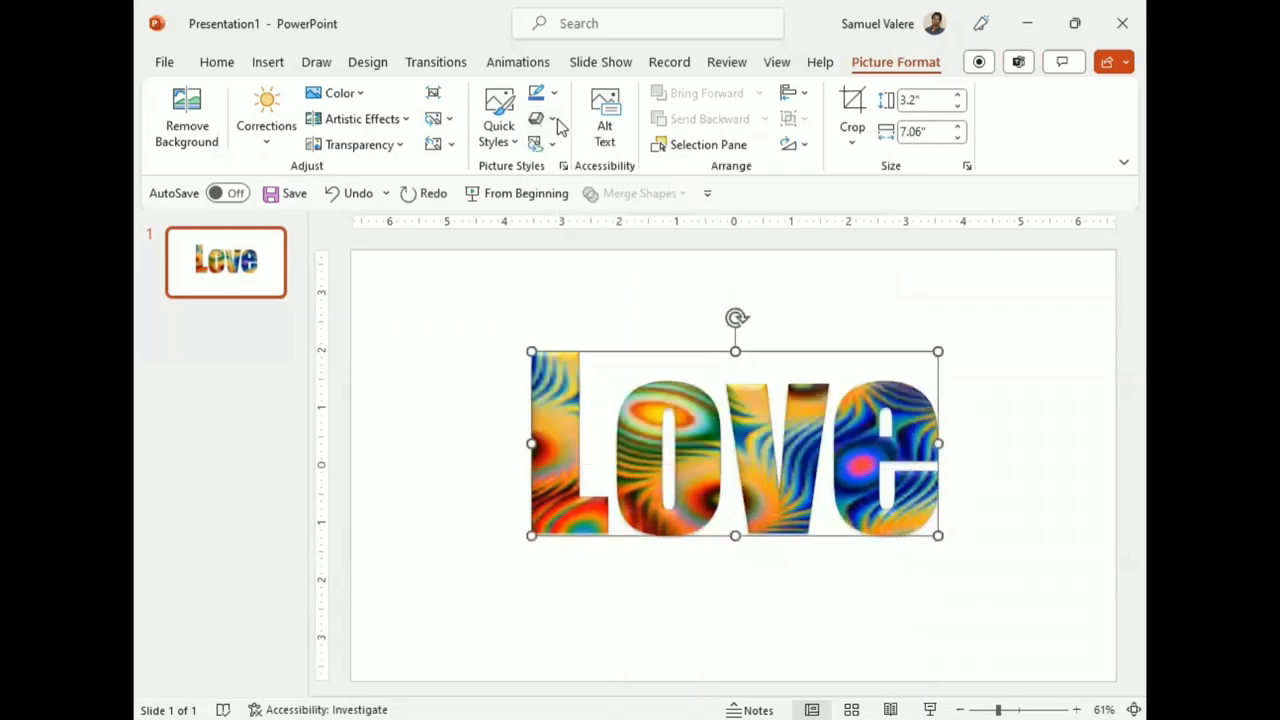
{"action": "left_click", "coordinate": [556, 120]}
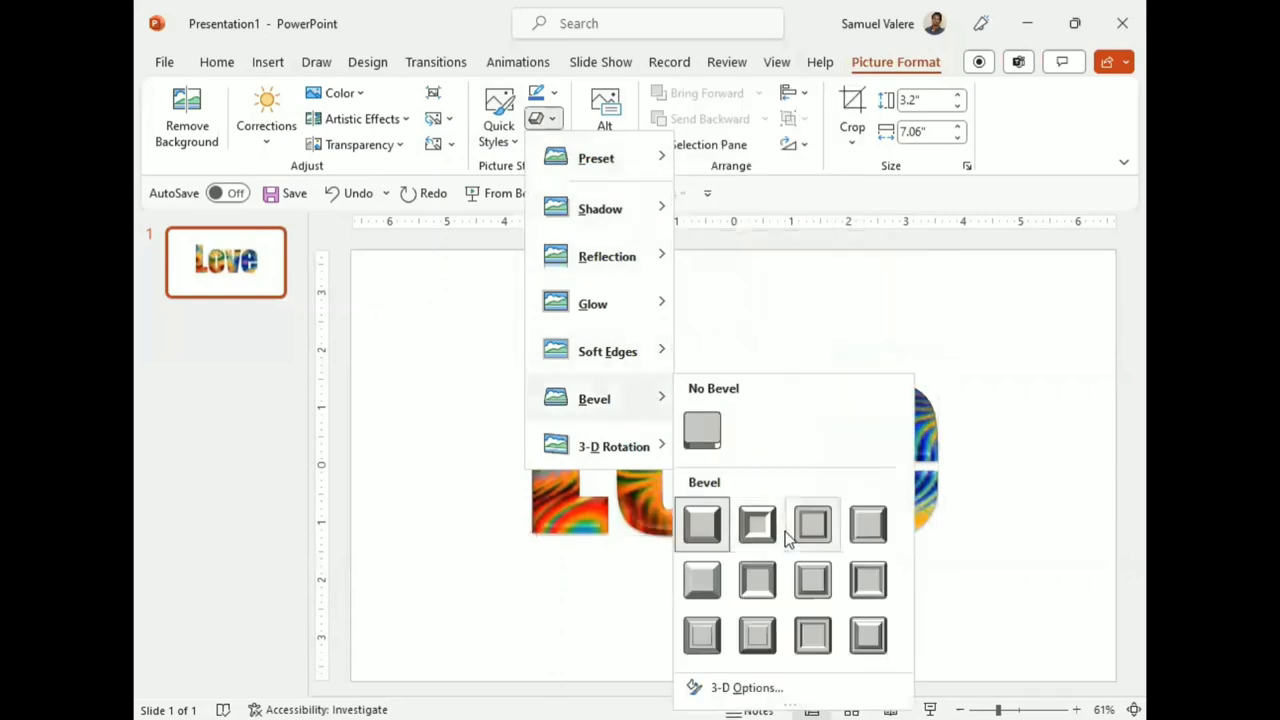
{"action": "mouse_move", "coordinate": [594, 399]}
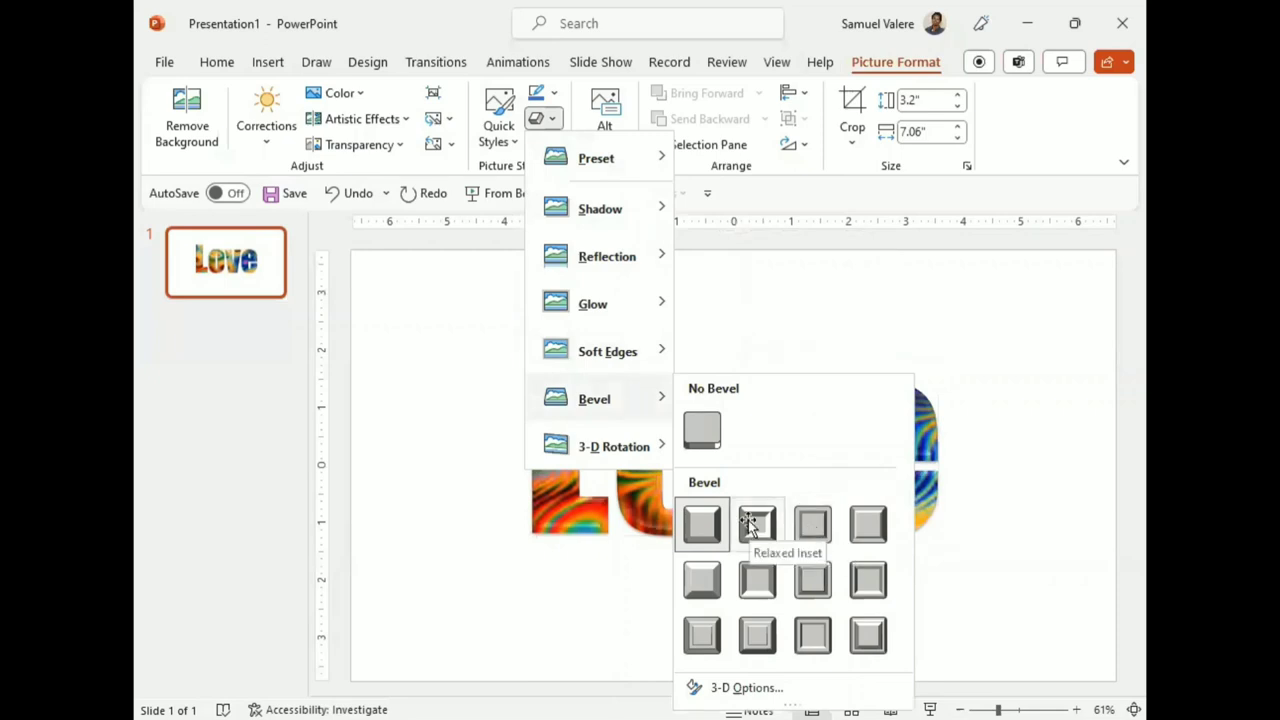
{"action": "left_click", "coordinate": [756, 523]}
{"action": "left_click", "coordinate": [463, 320]}
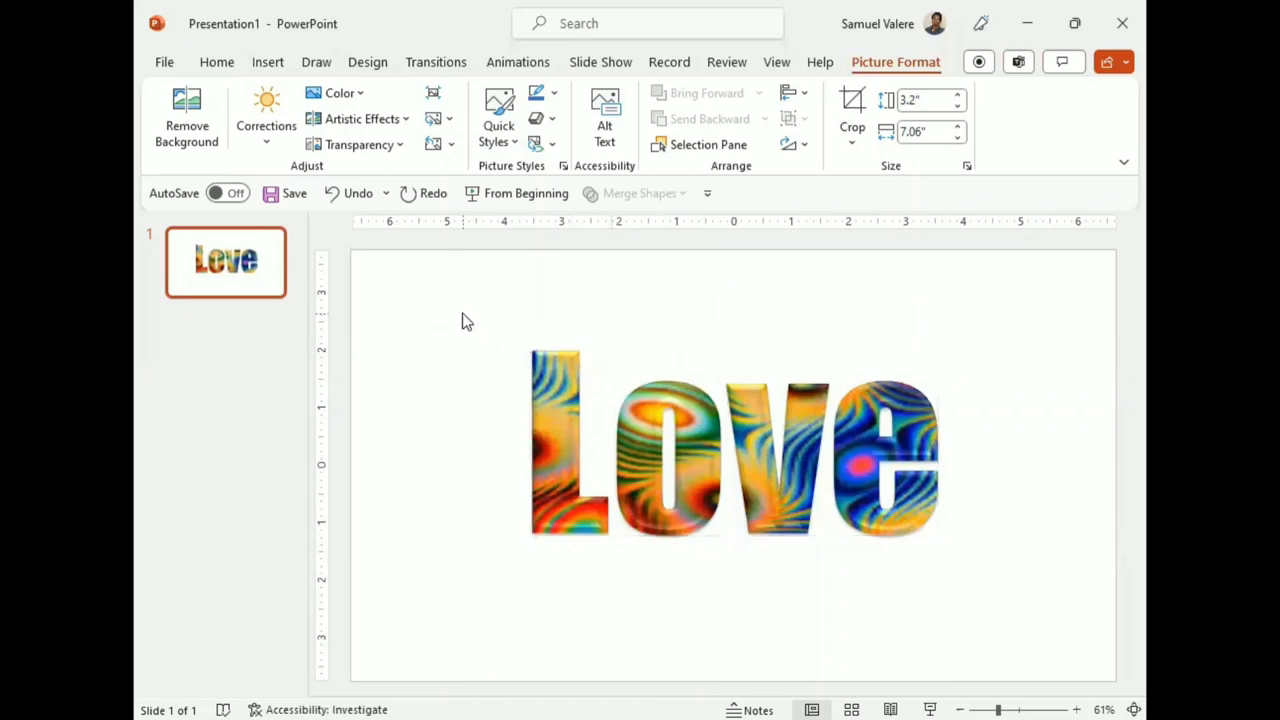
- Draw a full-slide rectangle with black fill and no outline, and send it to the back
{"action": "left_click", "coordinate": [274, 59]}
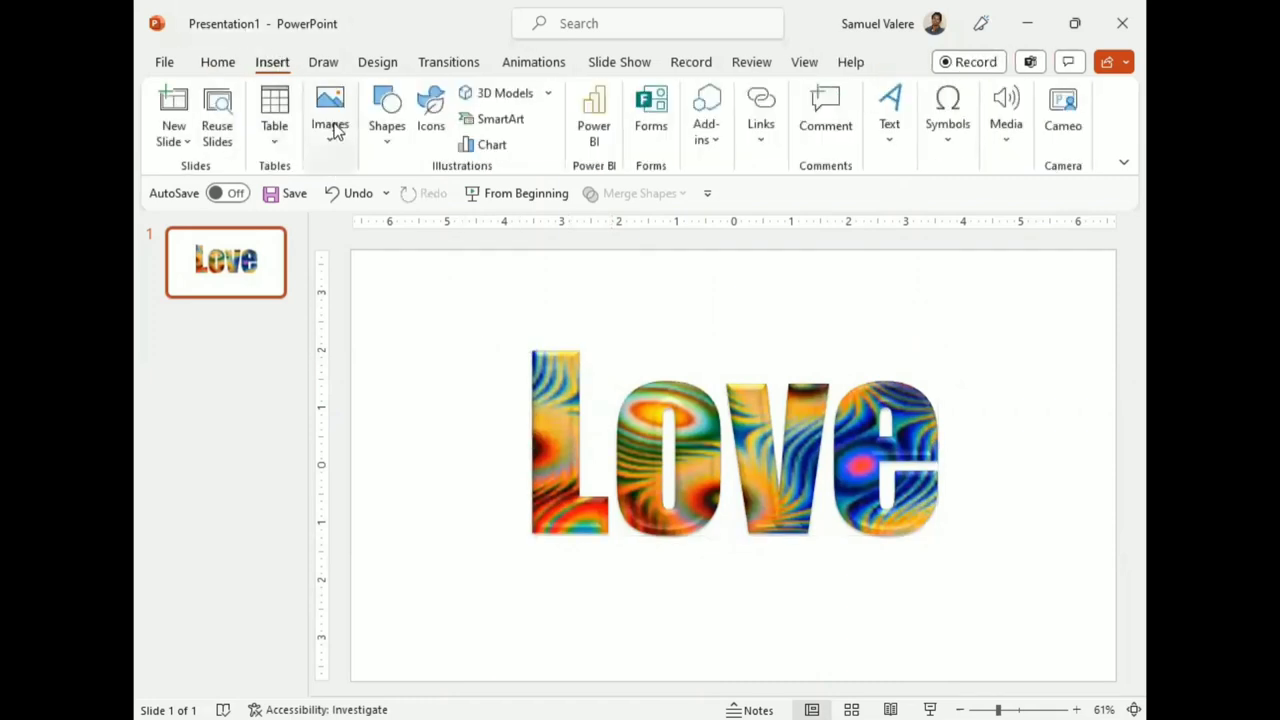
{"action": "left_click", "coordinate": [390, 138]}
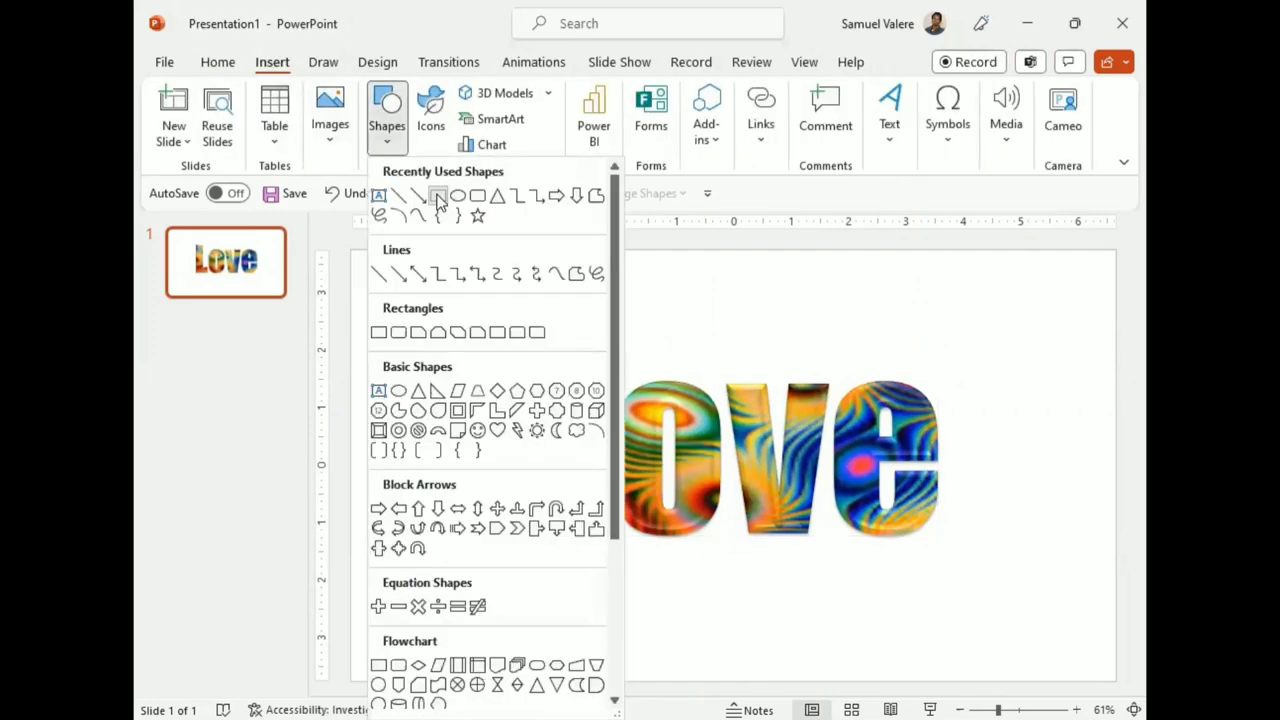
{"action": "left_click_drag", "start_coordinate": [349, 249], "coordinate": [1116, 681]}
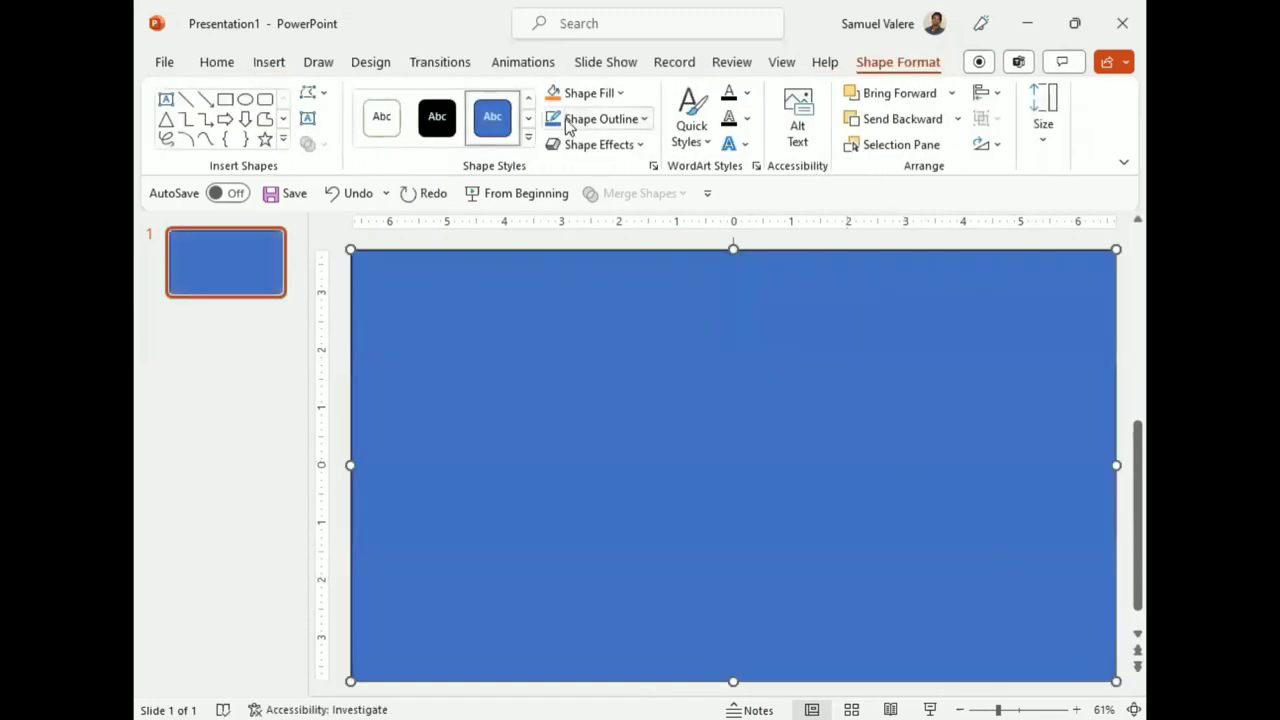
{"action": "left_click", "coordinate": [641, 119]}
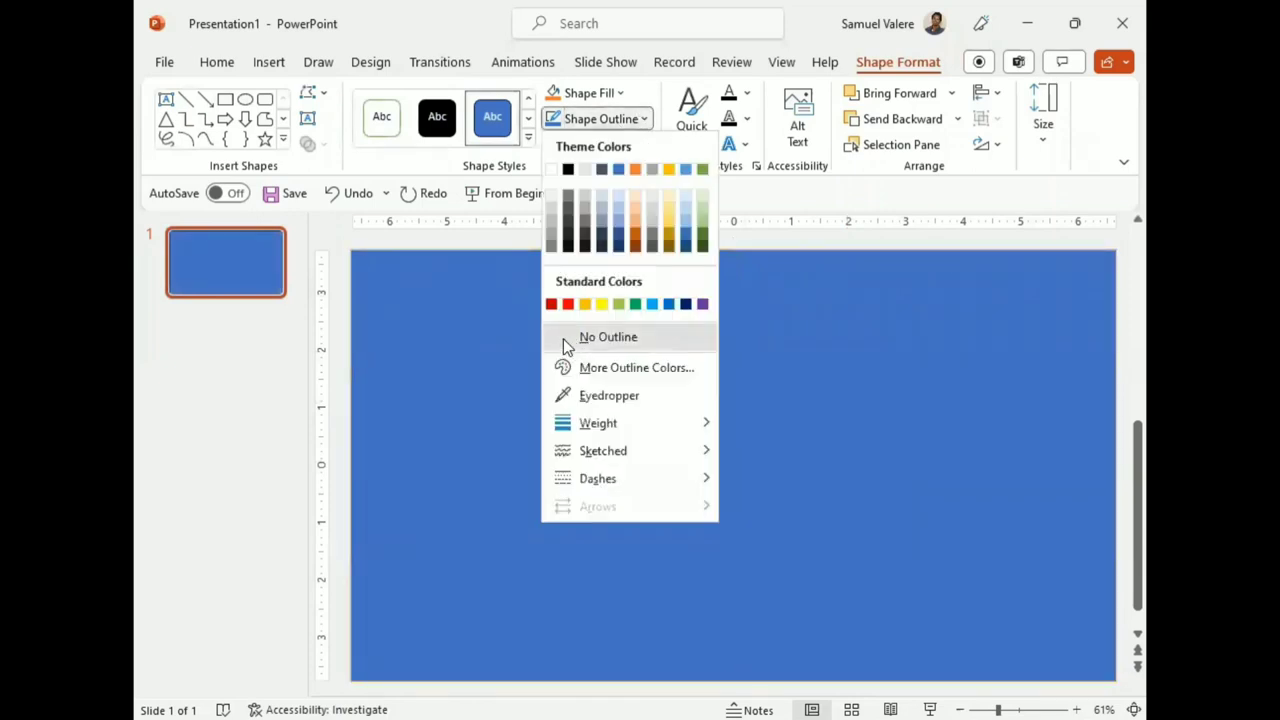
{"action": "left_click", "coordinate": [563, 338]}
{"action": "left_click", "coordinate": [600, 92]}
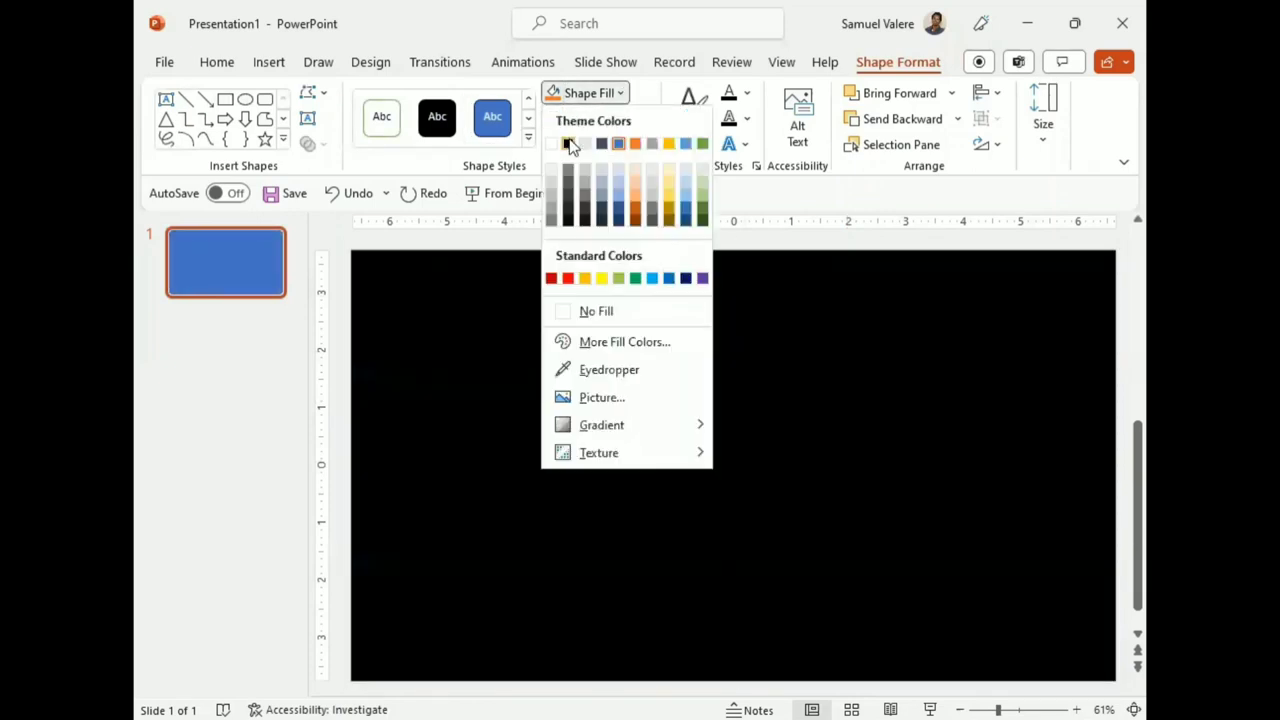
{"action": "left_click", "coordinate": [568, 144]}
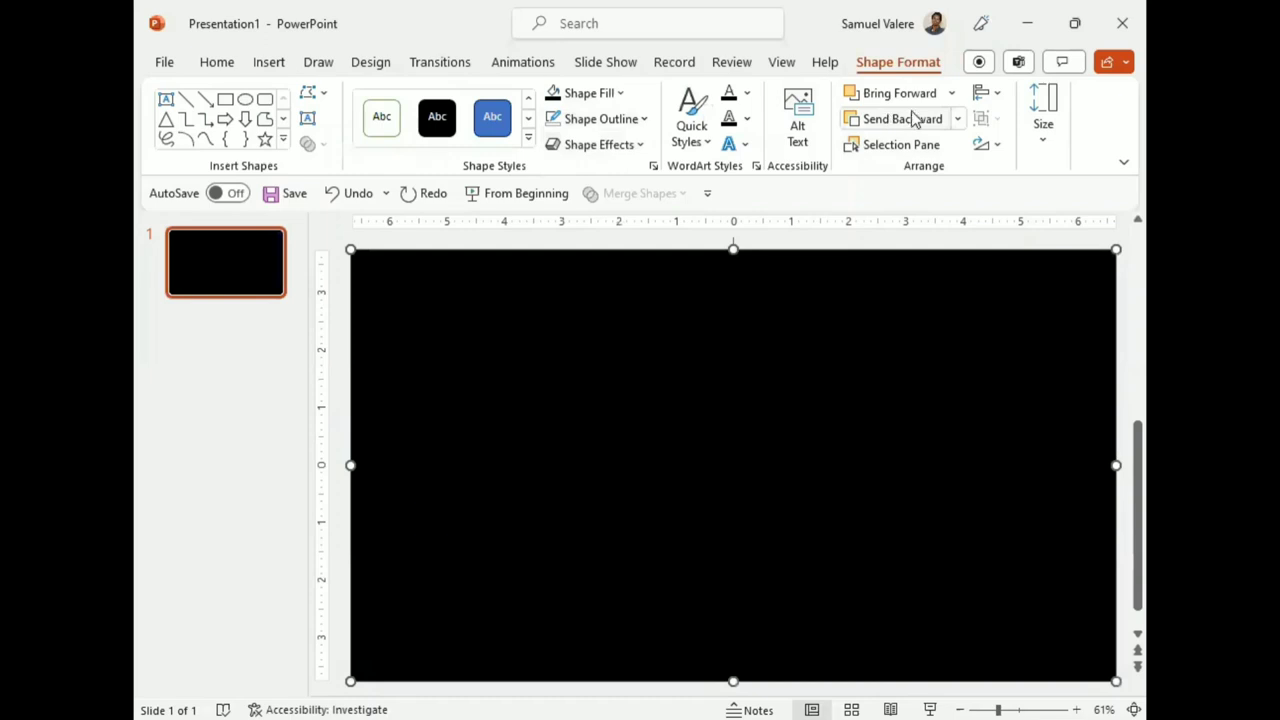
{"action": "left_click", "coordinate": [958, 119]}
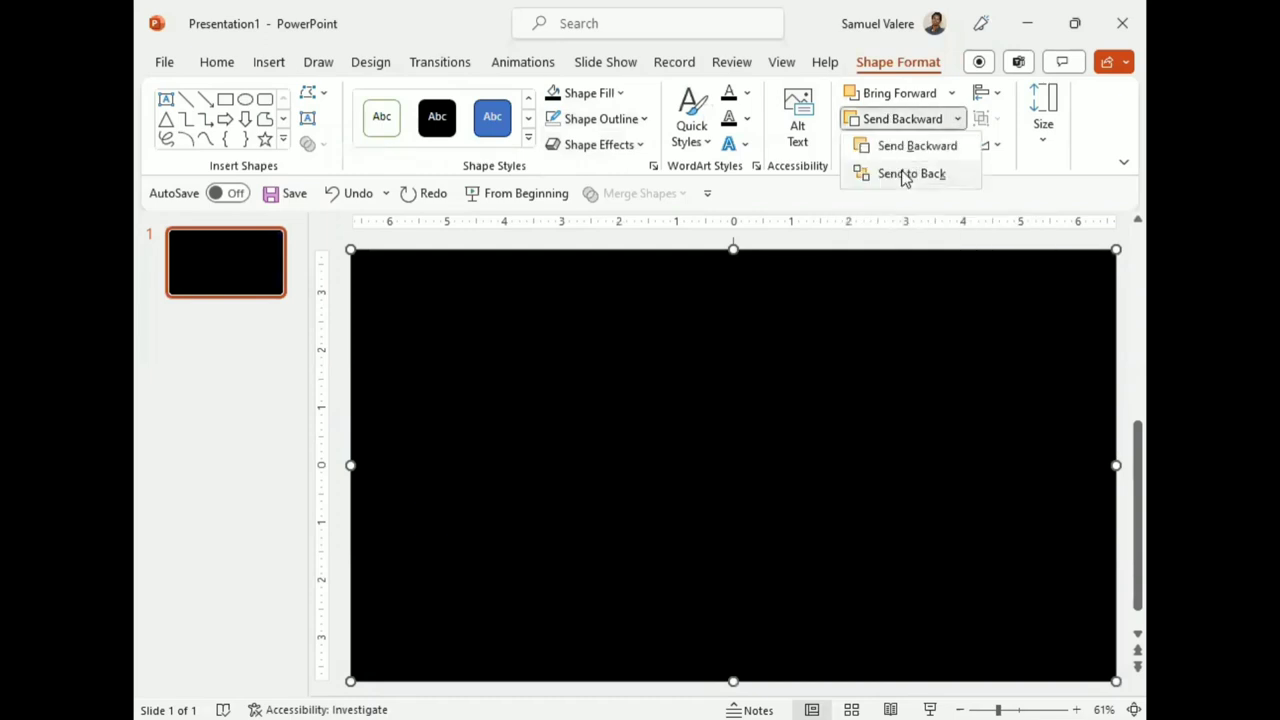
{"action": "left_click", "coordinate": [905, 175]}
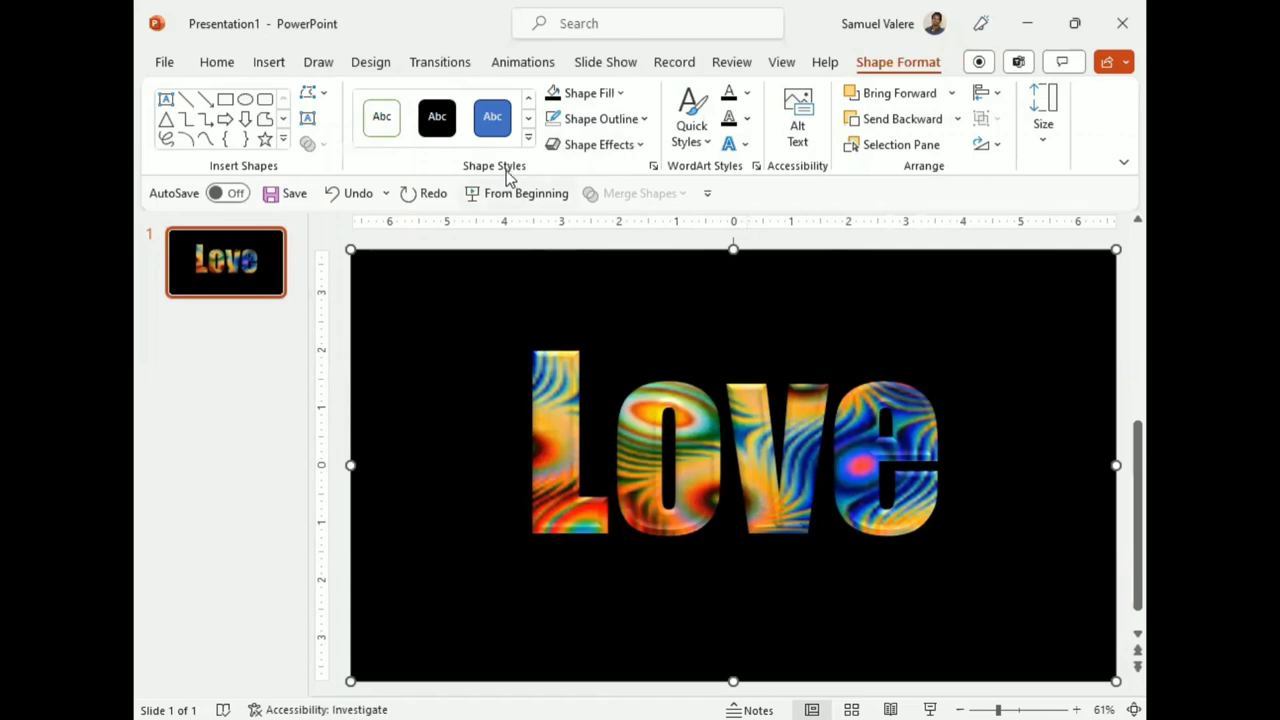
- Give the Love picture a Full Reflection: Touching effect
{"action": "left_click", "coordinate": [652, 425]}
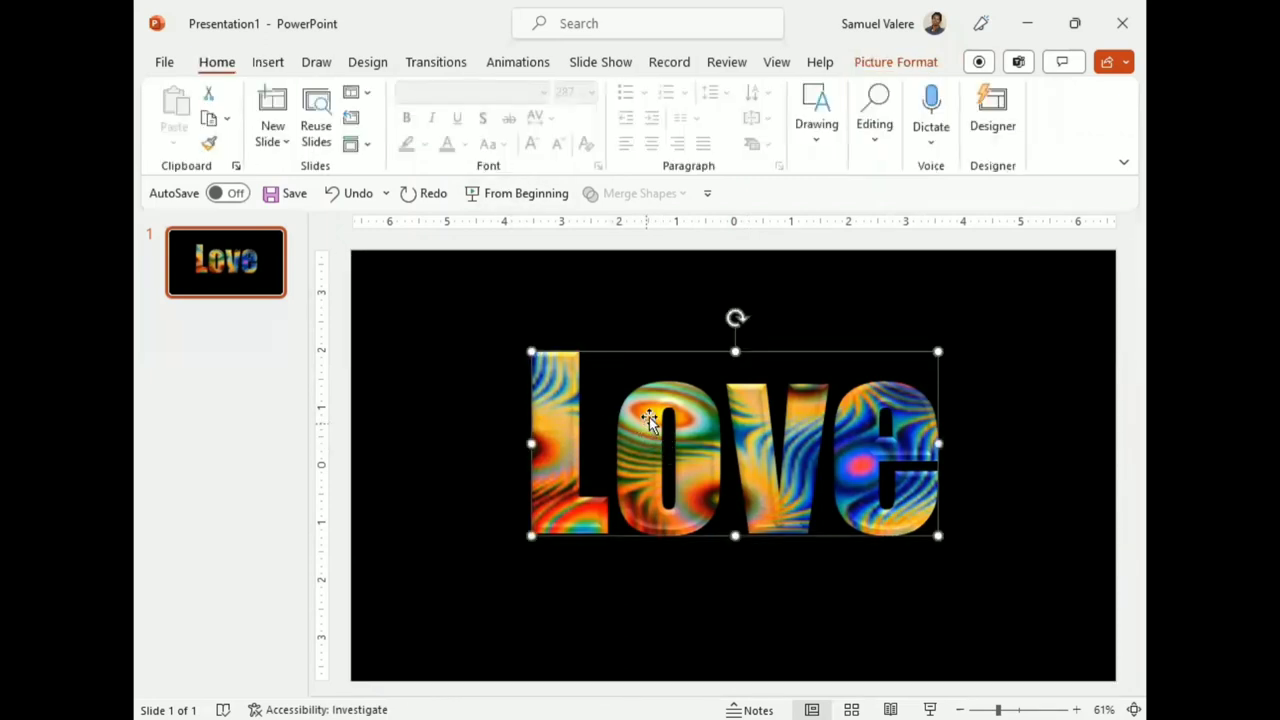
{"action": "left_click", "coordinate": [882, 62]}
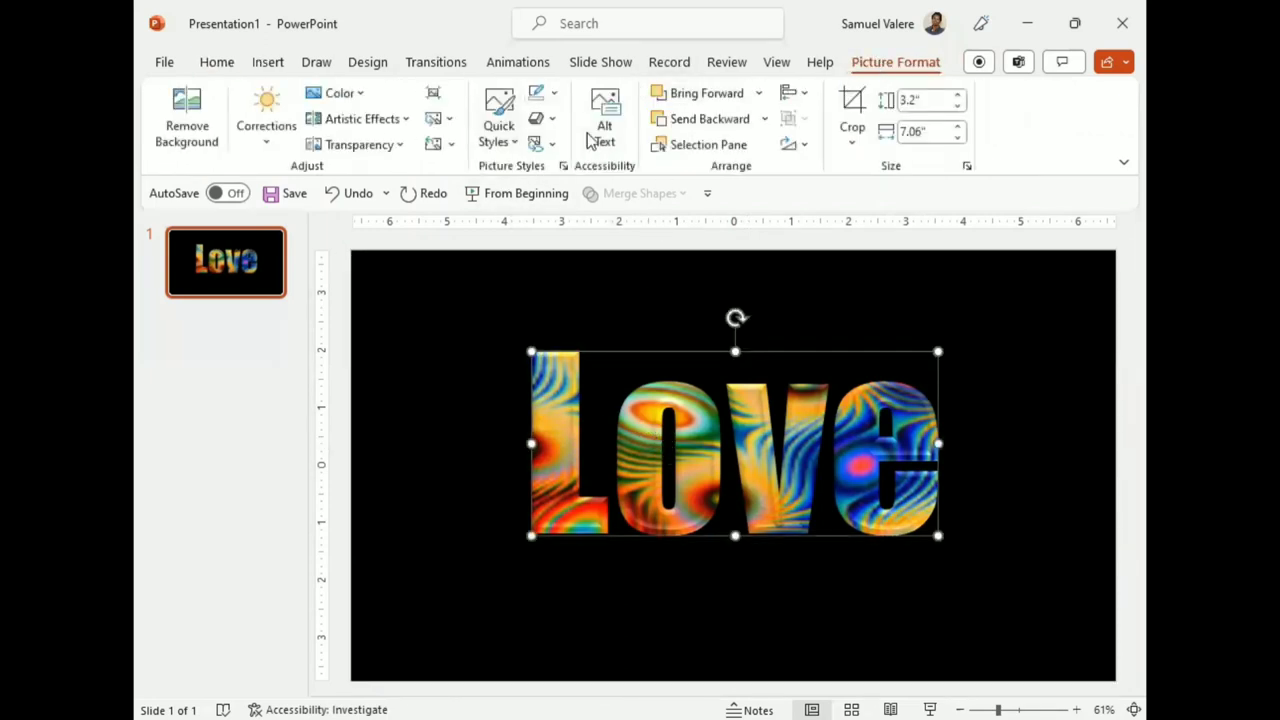
{"action": "left_click", "coordinate": [551, 119]}
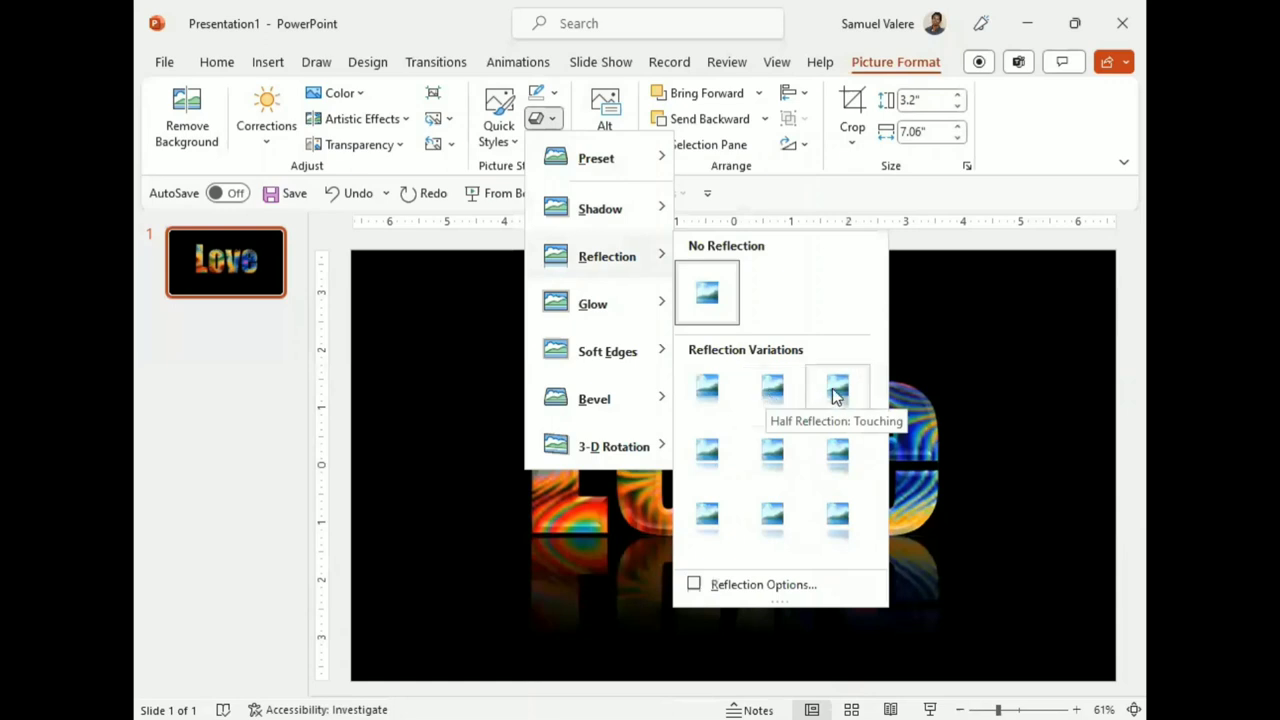
{"action": "mouse_move", "coordinate": [606, 256]}
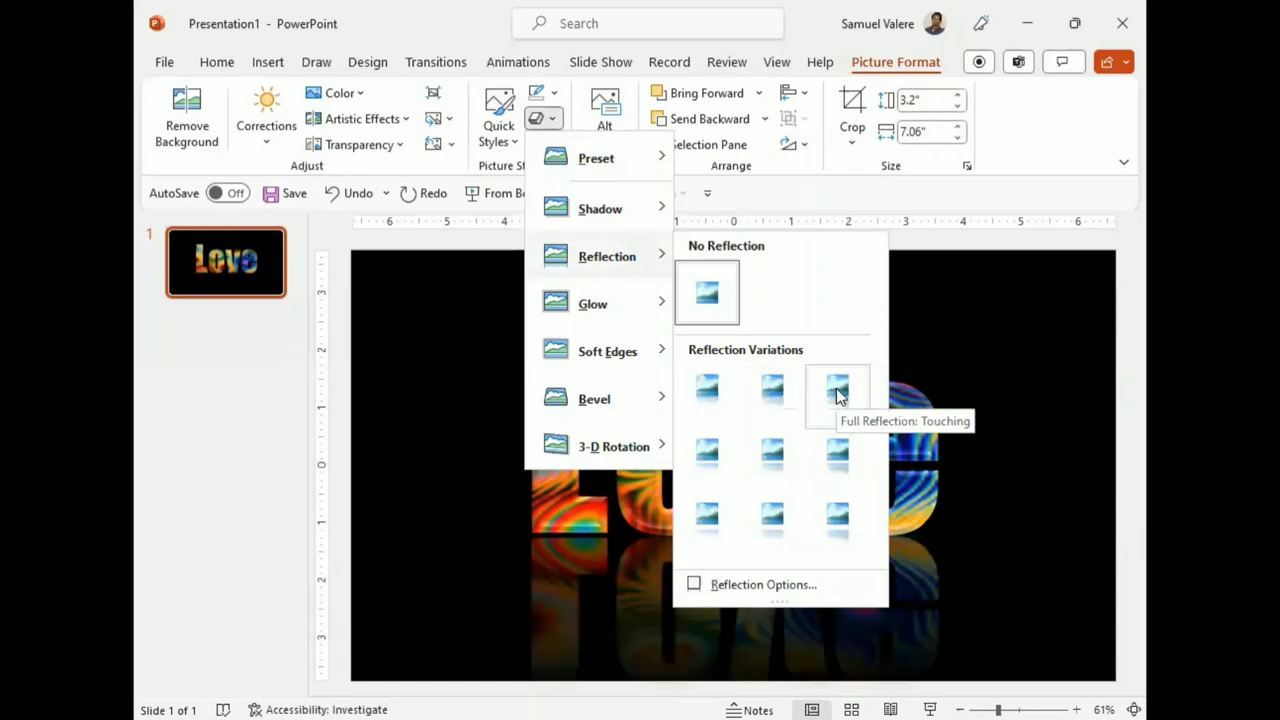
{"action": "left_click", "coordinate": [836, 392]}
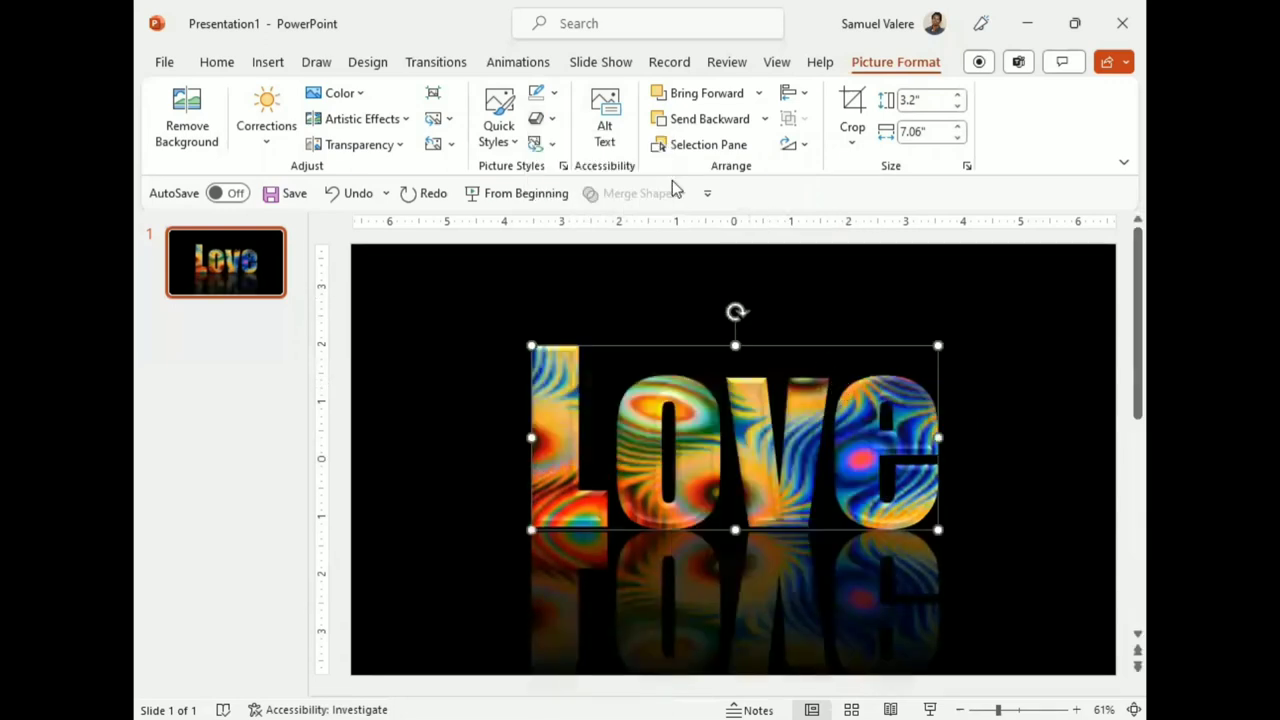
- Switch the background rectangle's fill to a gradient in the Format Shape pane
{"action": "left_click", "coordinate": [476, 290]}
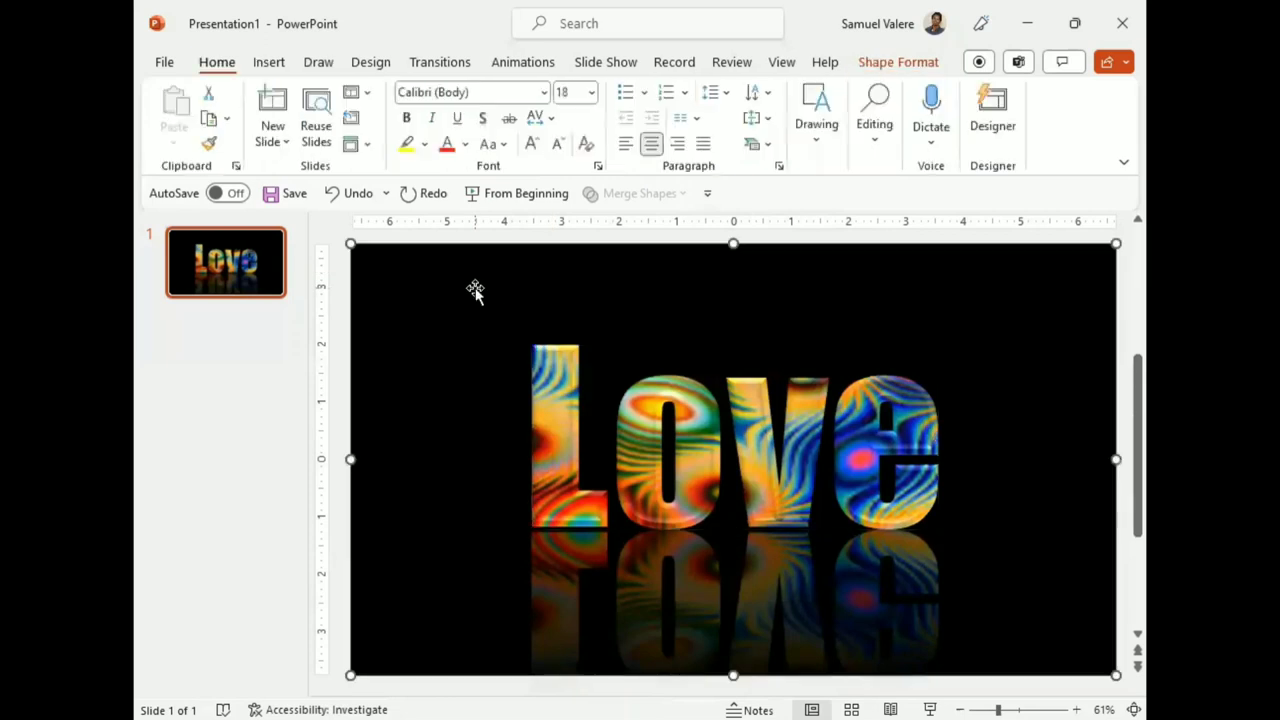
{"action": "left_click", "coordinate": [893, 61]}
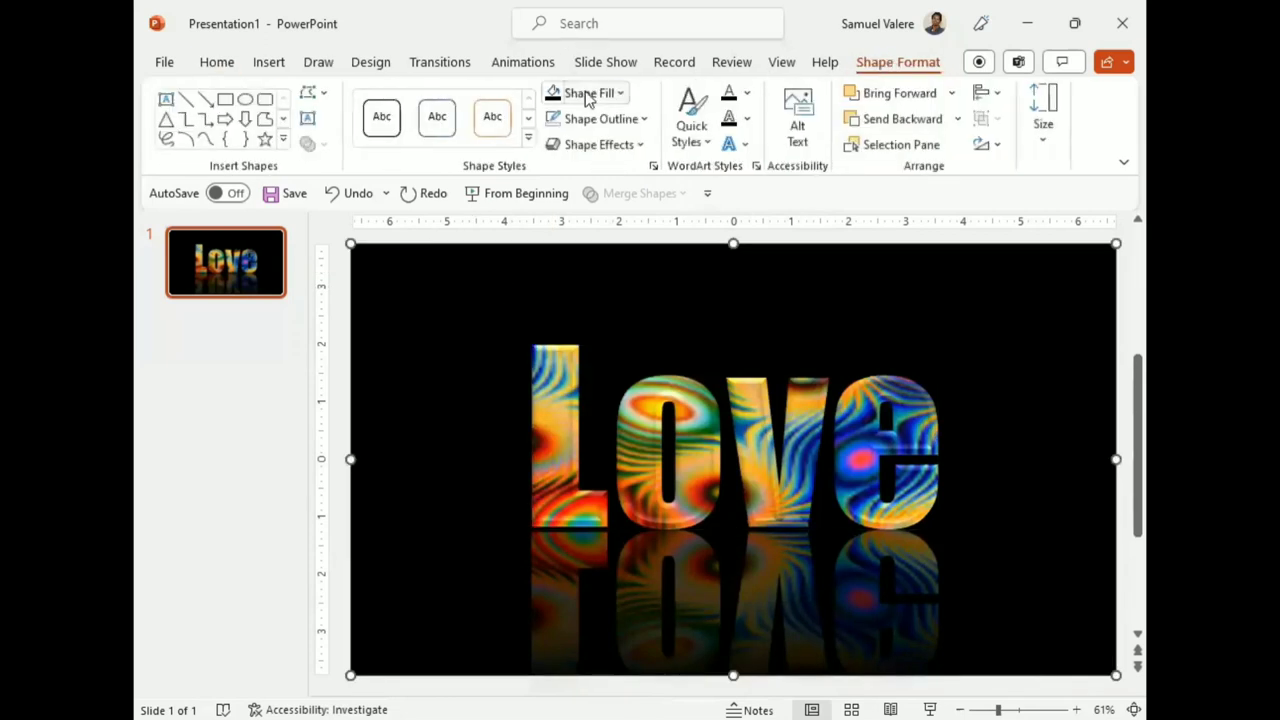
{"action": "left_click", "coordinate": [620, 94]}
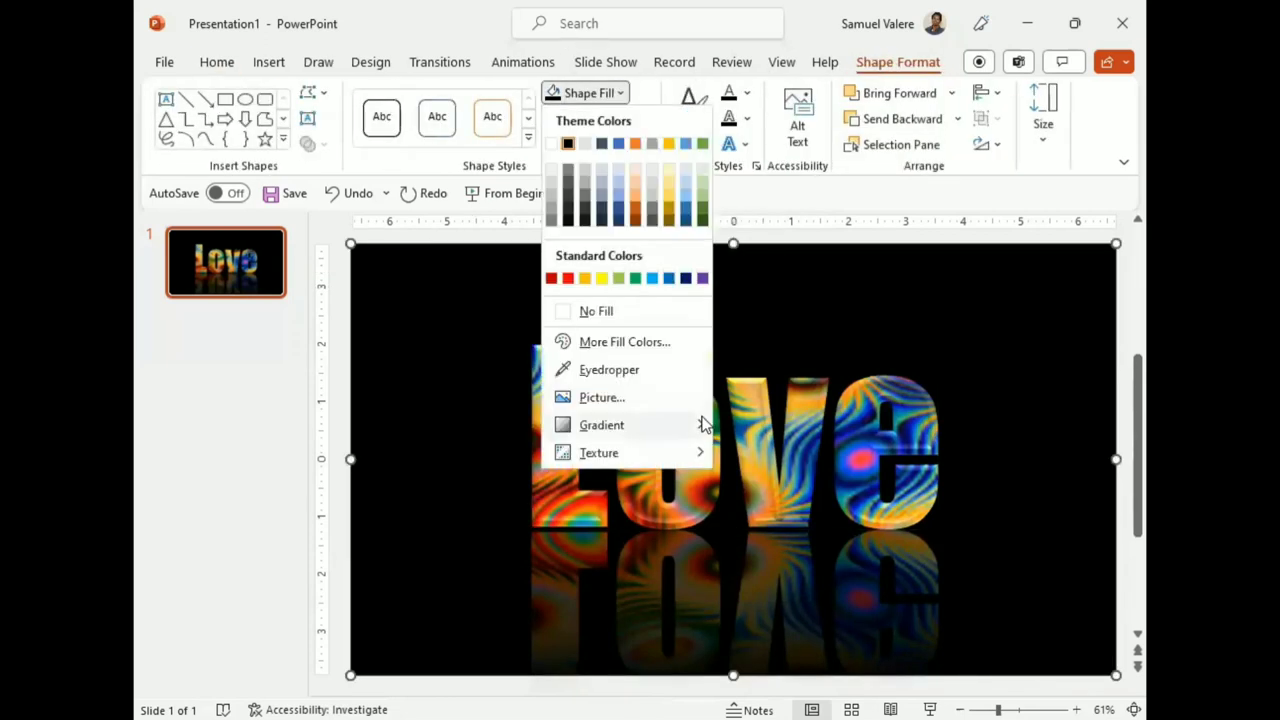
{"action": "mouse_move", "coordinate": [602, 425]}
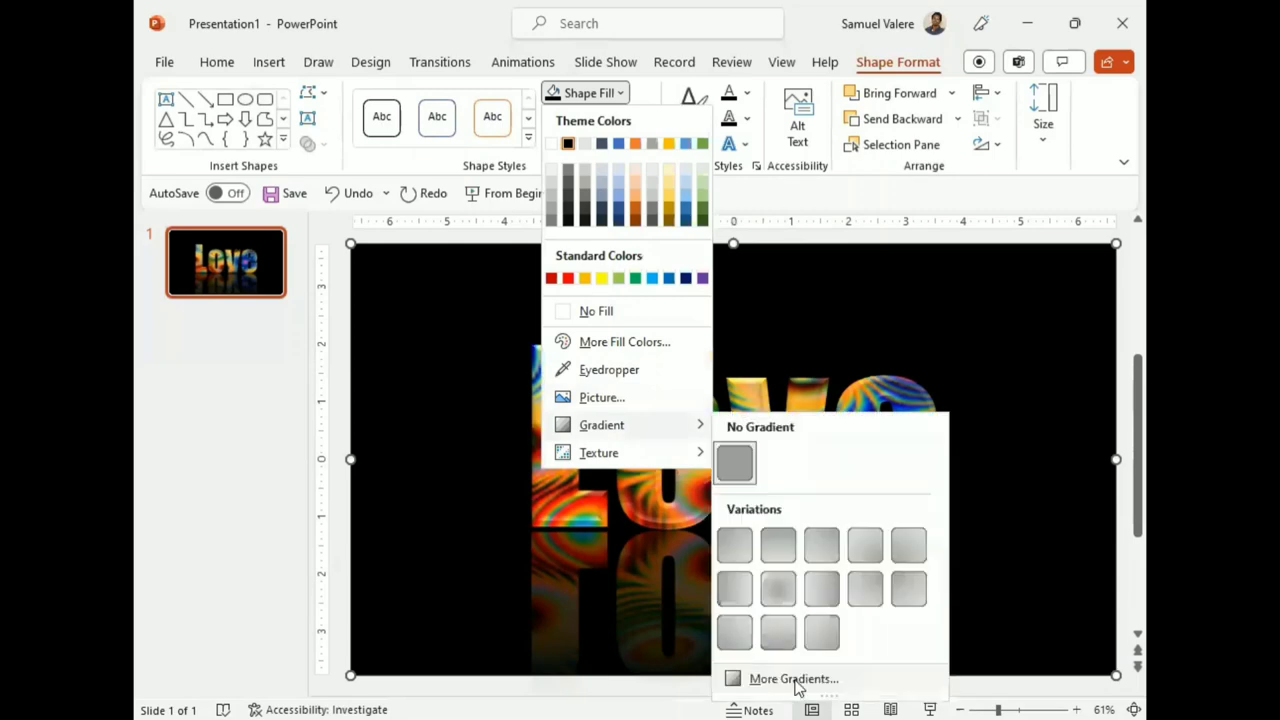
{"action": "left_click", "coordinate": [797, 679]}
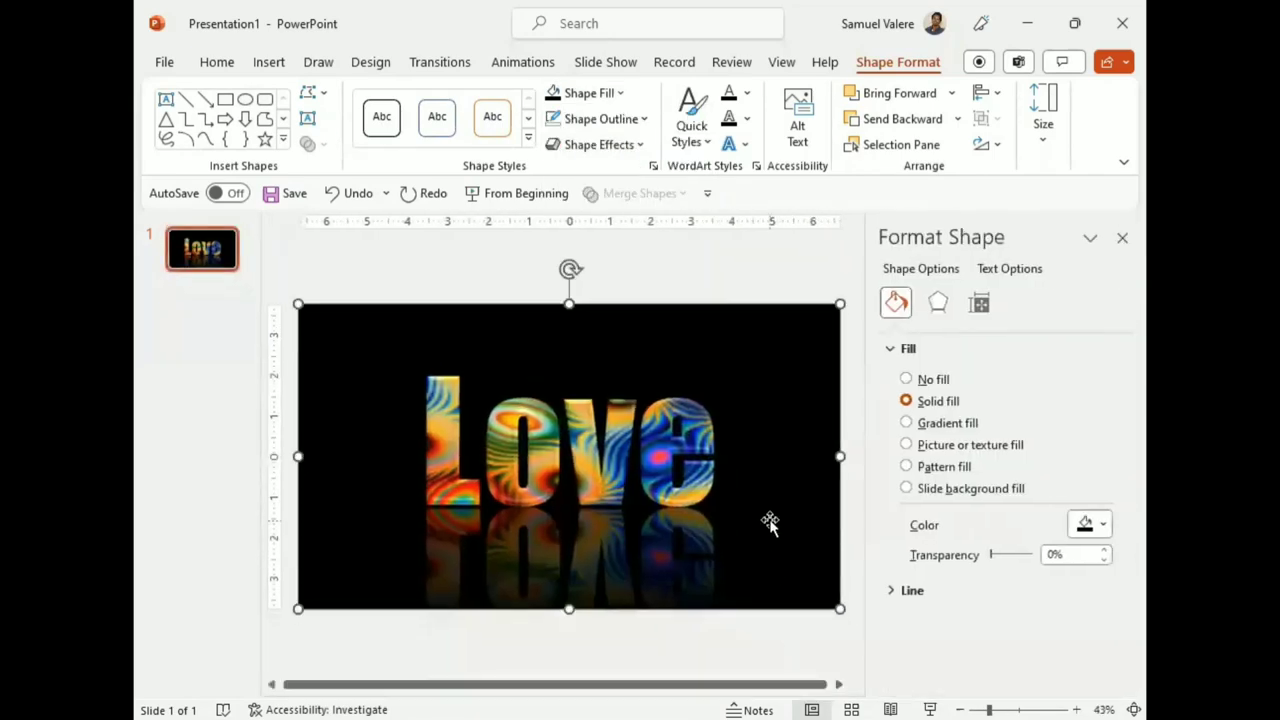
{"action": "left_click", "coordinate": [922, 424]}
- Rework the gradient stops and set the first and last stops to black
{"action": "left_click", "coordinate": [1033, 670]}
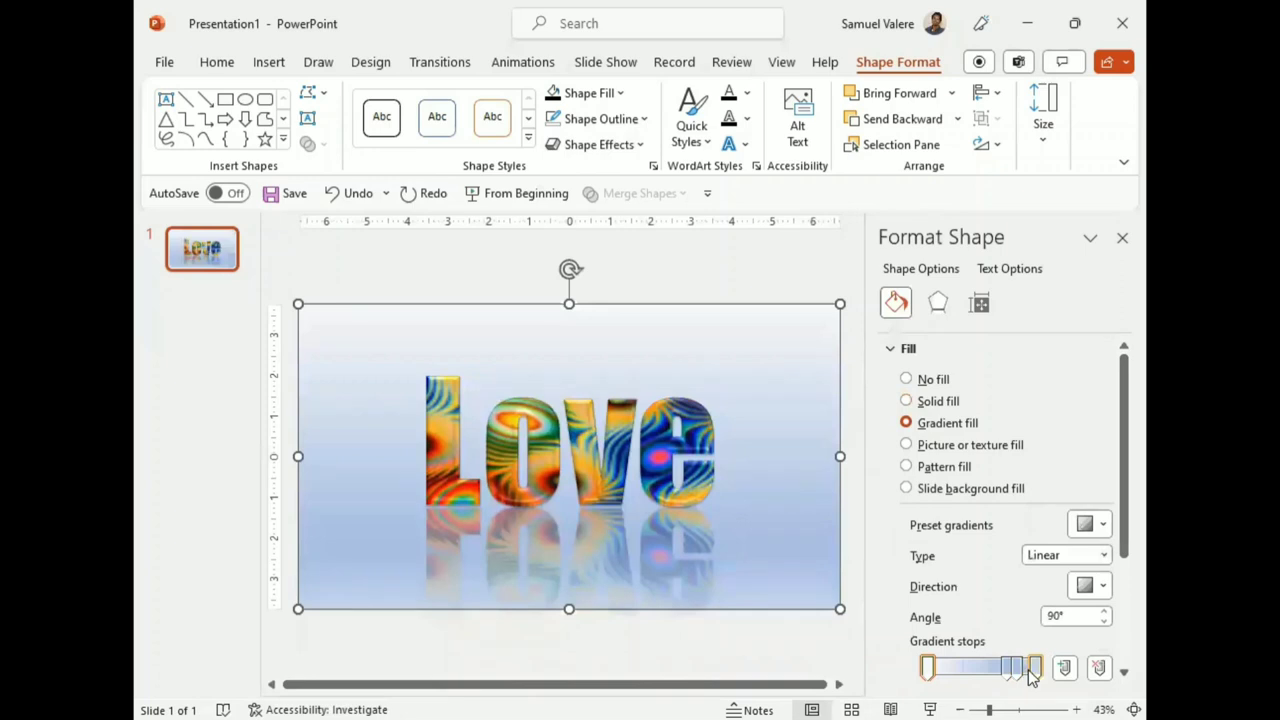
{"action": "left_click", "coordinate": [1100, 668]}
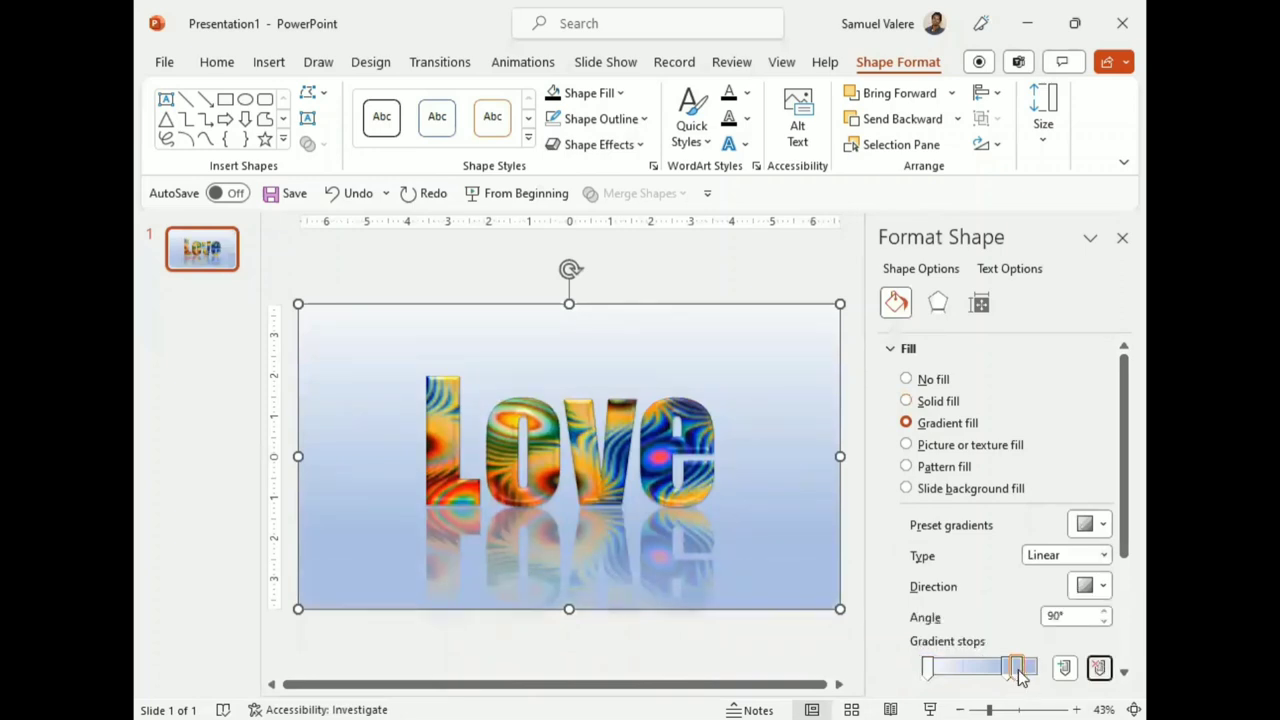
{"action": "left_click", "coordinate": [1035, 668]}
{"action": "left_click", "coordinate": [930, 668]}
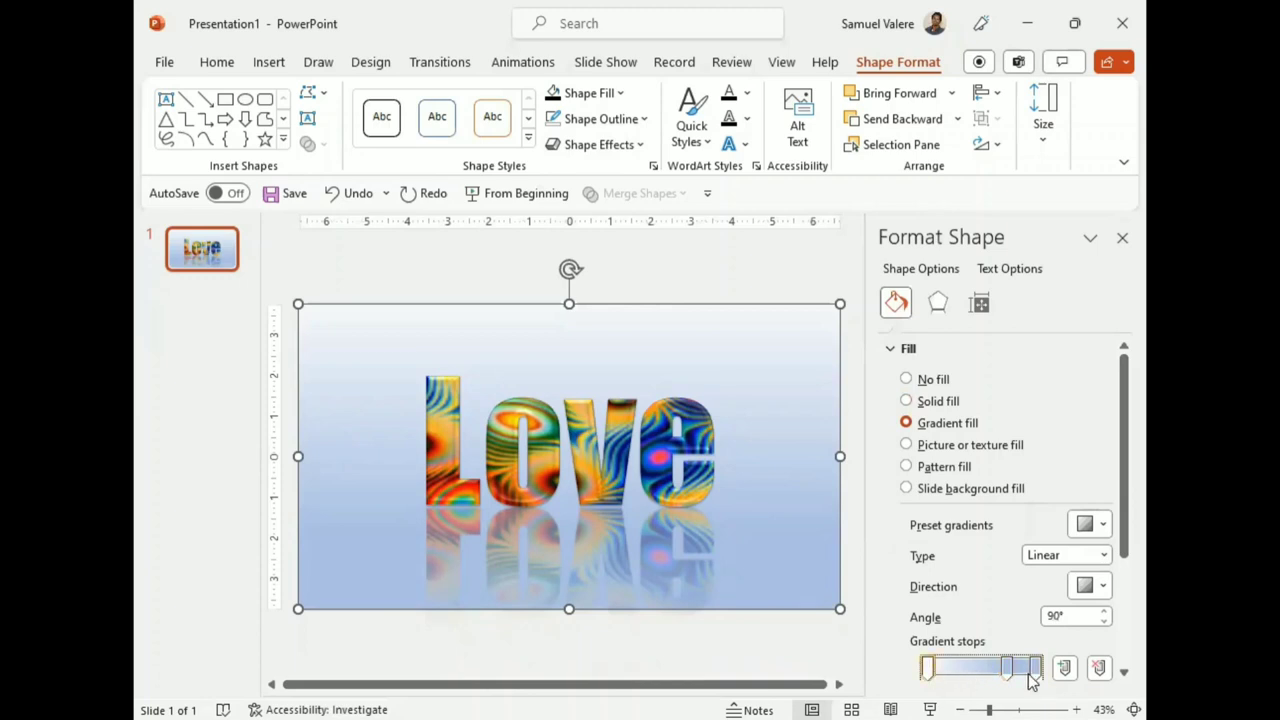
{"action": "scroll", "coordinate": [993, 590], "scroll_direction": "down", "scroll_amount": 2}
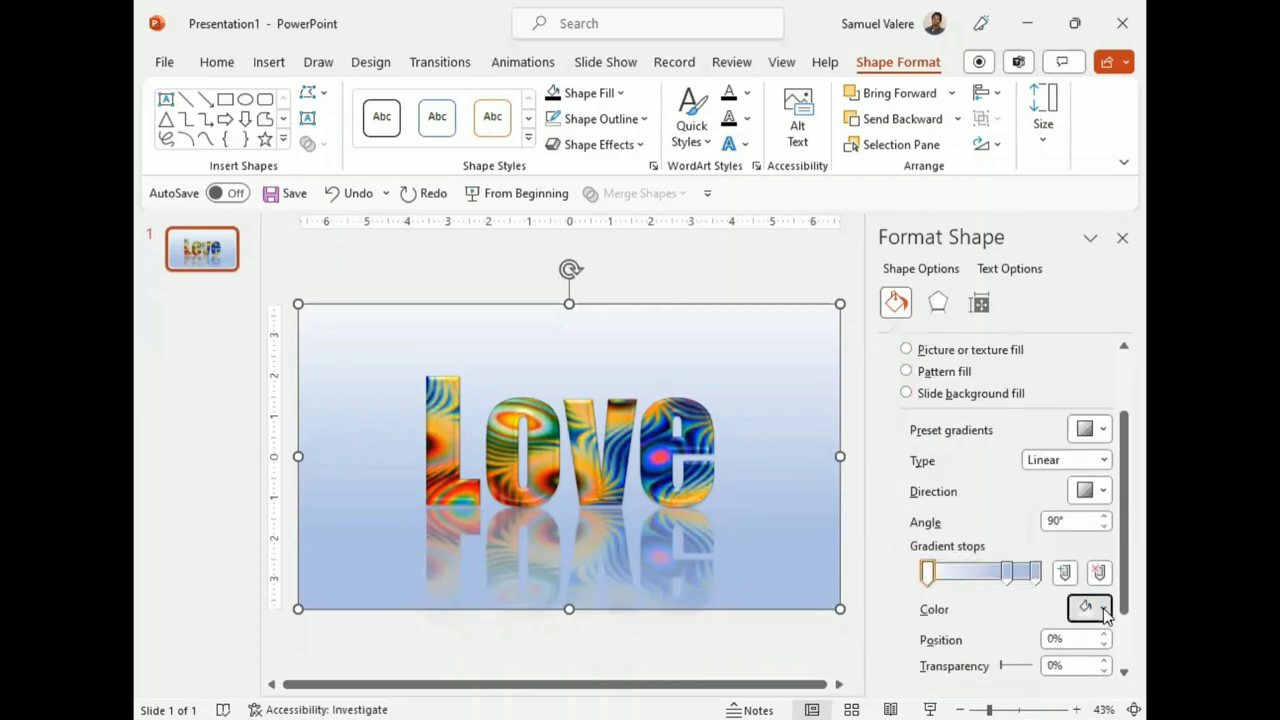
{"action": "left_click", "coordinate": [1103, 609]}
{"action": "left_click", "coordinate": [1001, 400]}
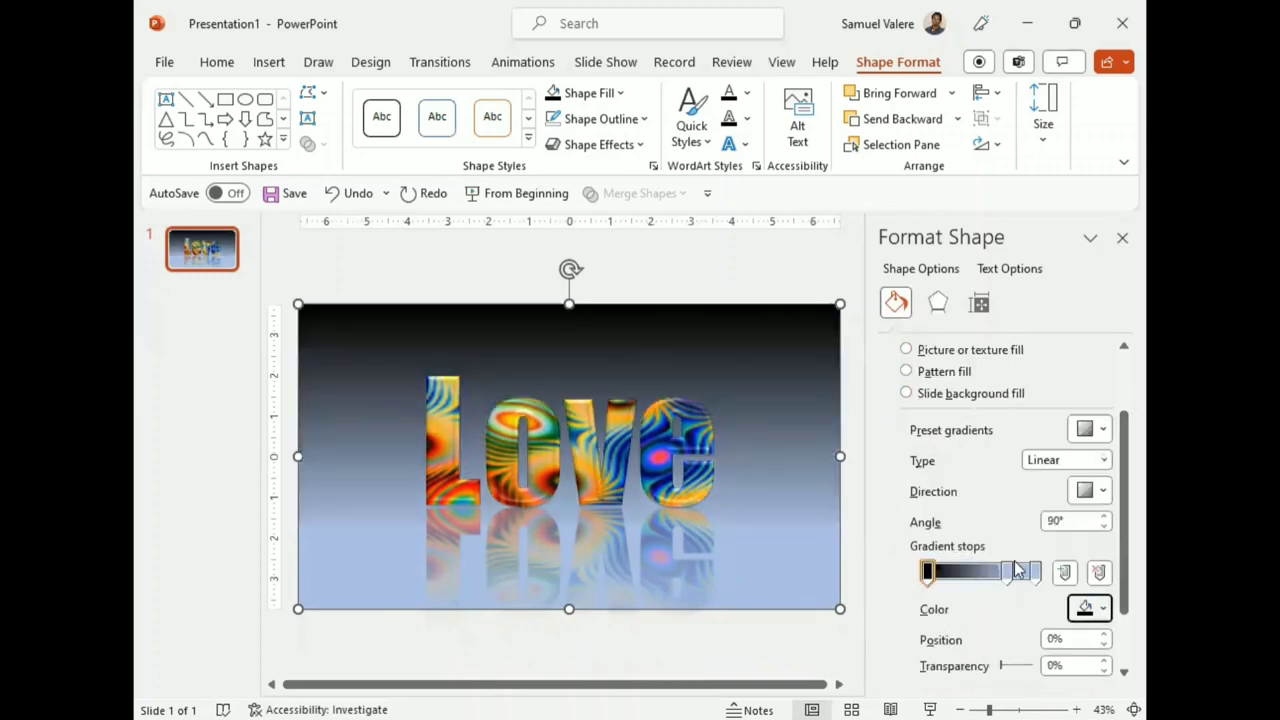
{"action": "left_click", "coordinate": [1035, 572]}
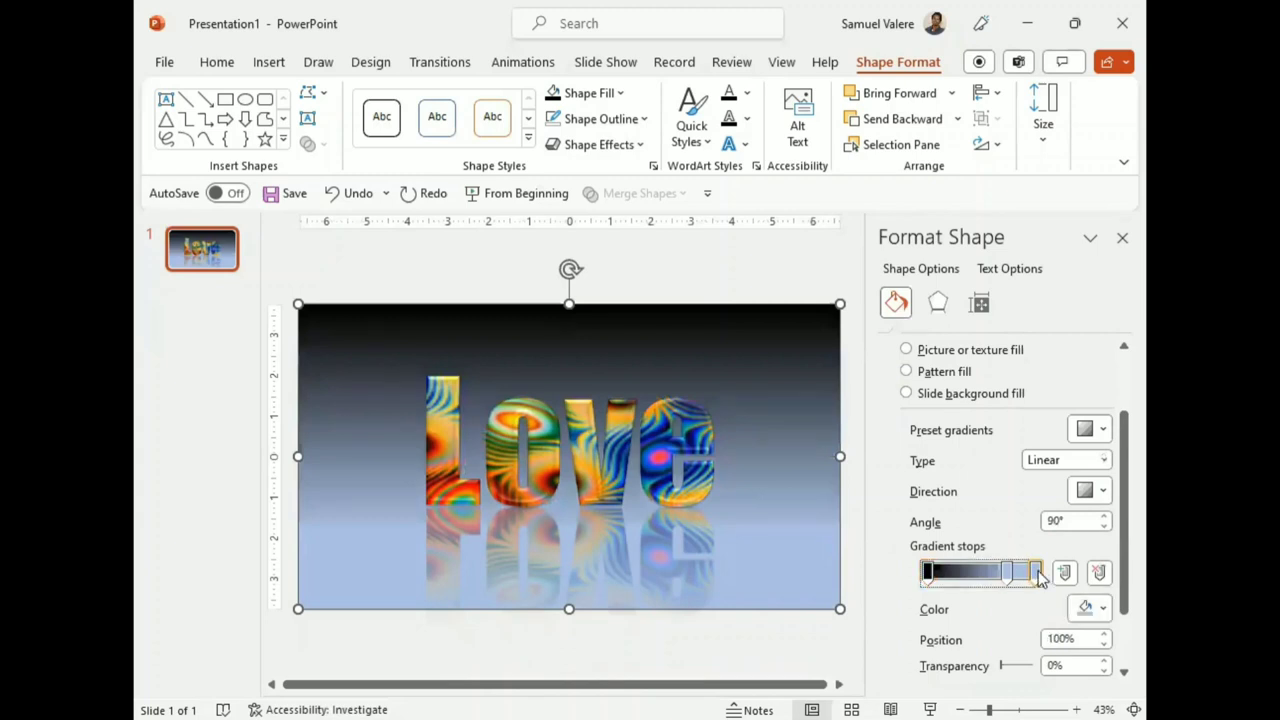
{"action": "left_click", "coordinate": [1104, 610]}
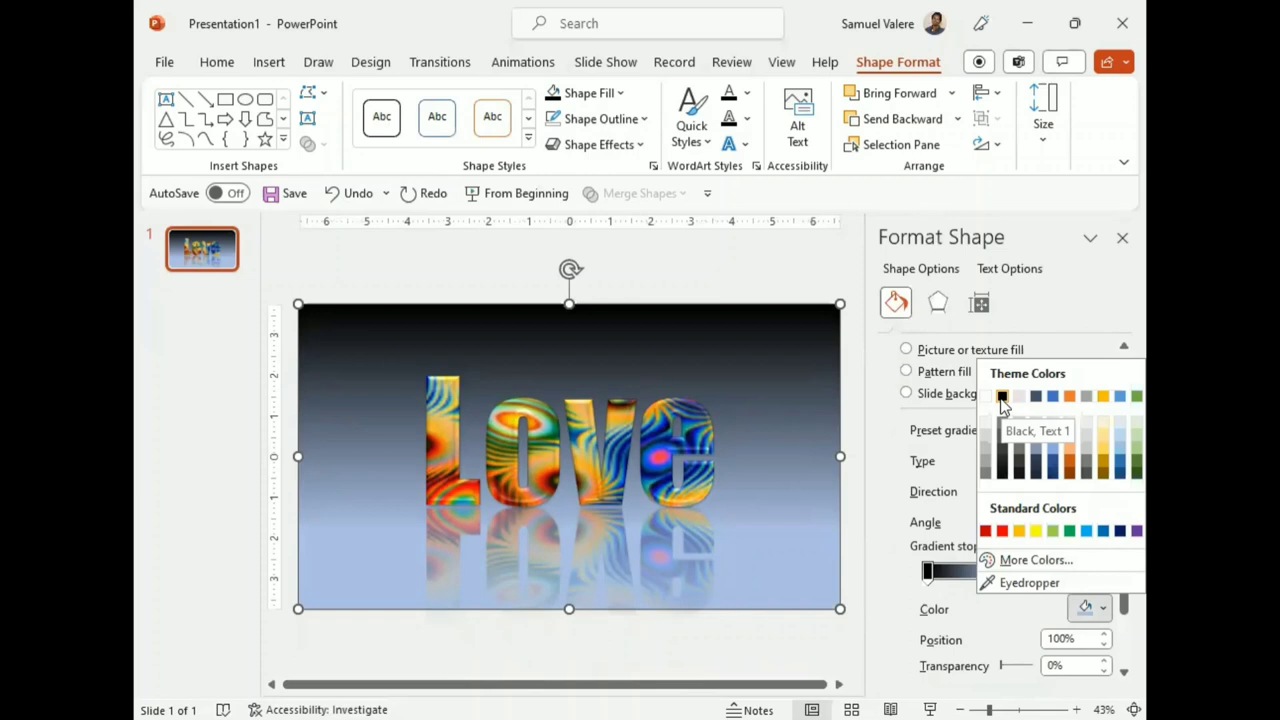
{"action": "left_click", "coordinate": [1002, 398]}
- Make the middle stop dark blue, shift it slightly, and close the formatting pane
{"action": "left_click", "coordinate": [1006, 571]}
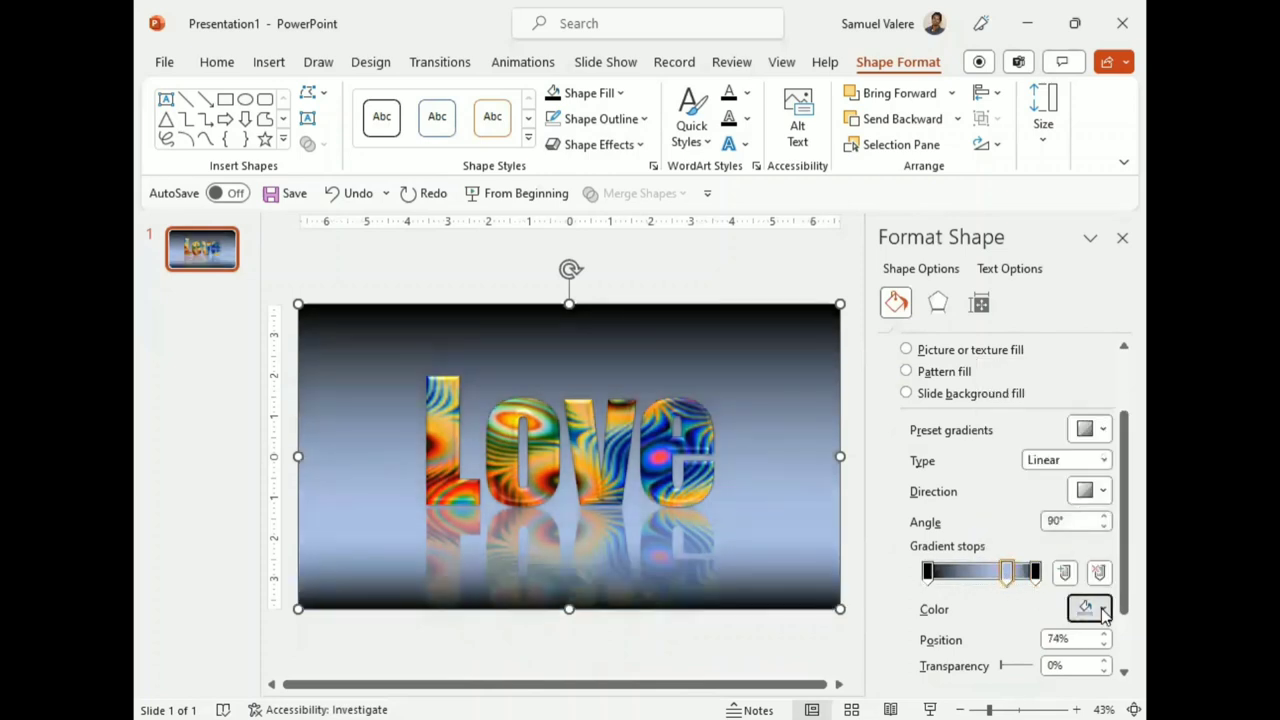
{"action": "left_click", "coordinate": [1119, 532]}
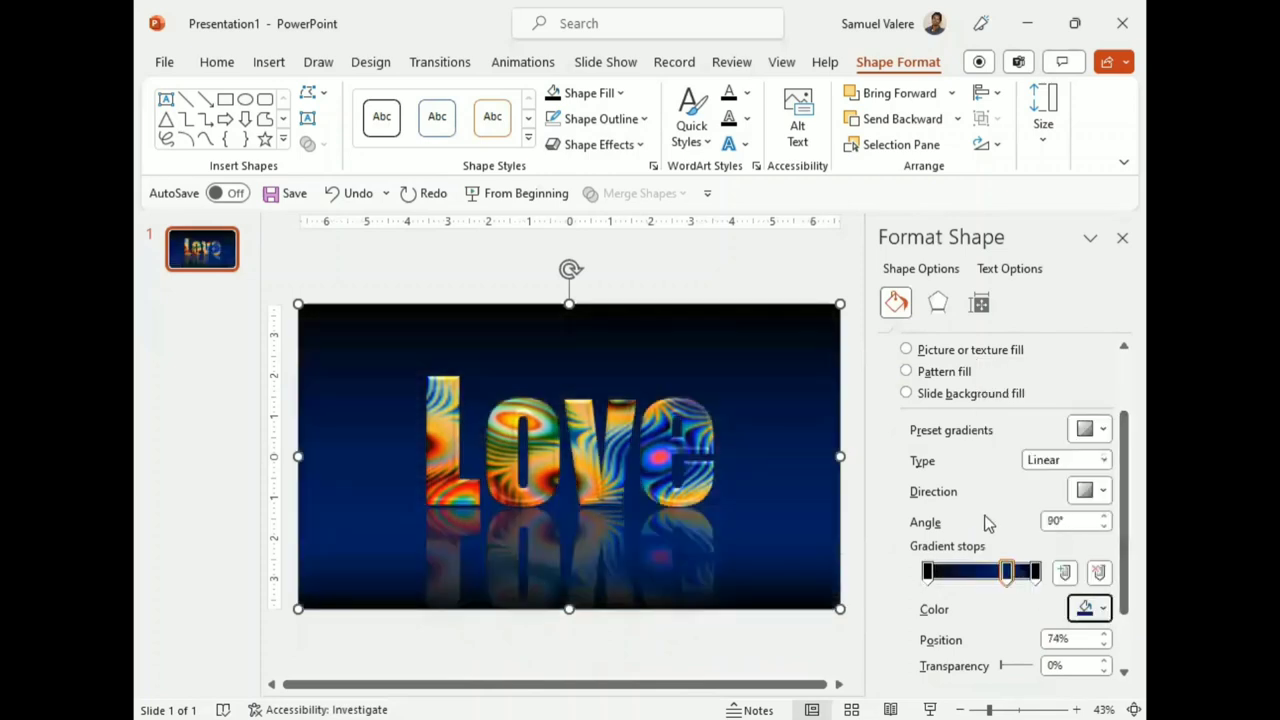
{"action": "left_click", "coordinate": [1005, 572]}
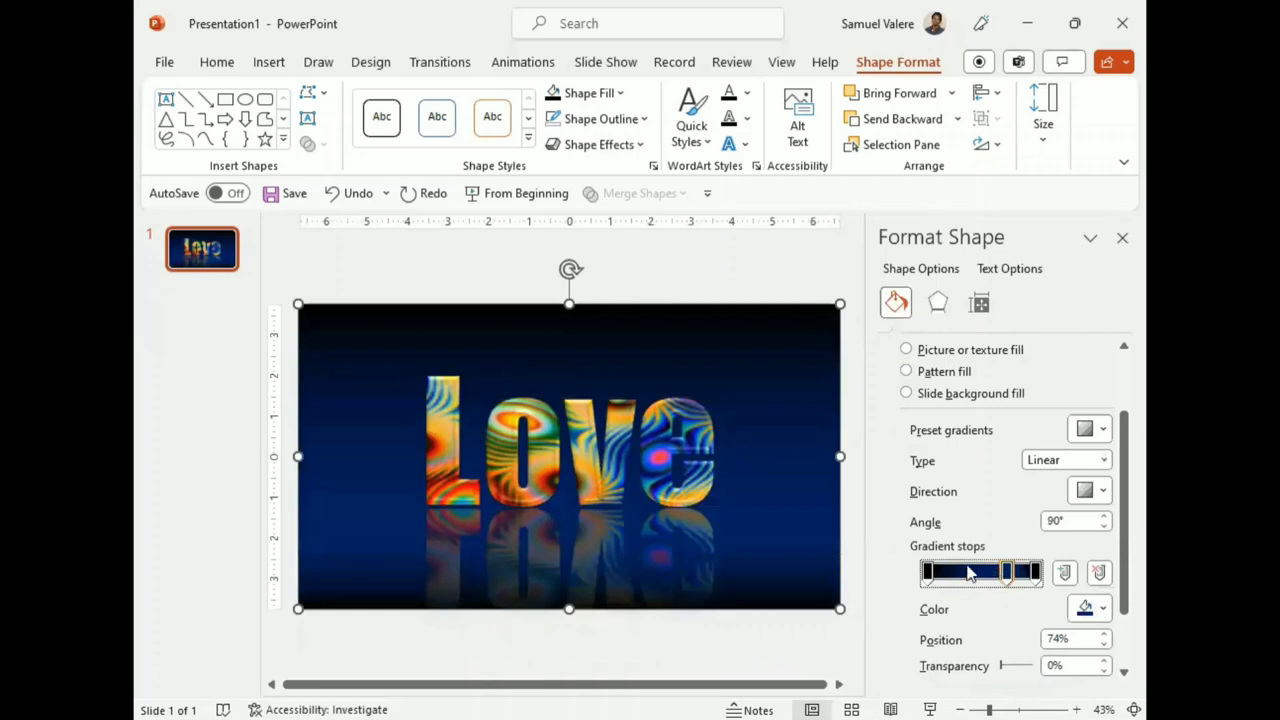
{"action": "mouse_move", "coordinate": [967, 575]}
{"action": "left_mouse_down"}
{"action": "mouse_move", "coordinate": [952, 578]}
{"action": "mouse_move", "coordinate": [995, 582]}
{"action": "mouse_move", "coordinate": [942, 573]}
{"action": "mouse_move", "coordinate": [970, 576]}
{"action": "left_mouse_up"}
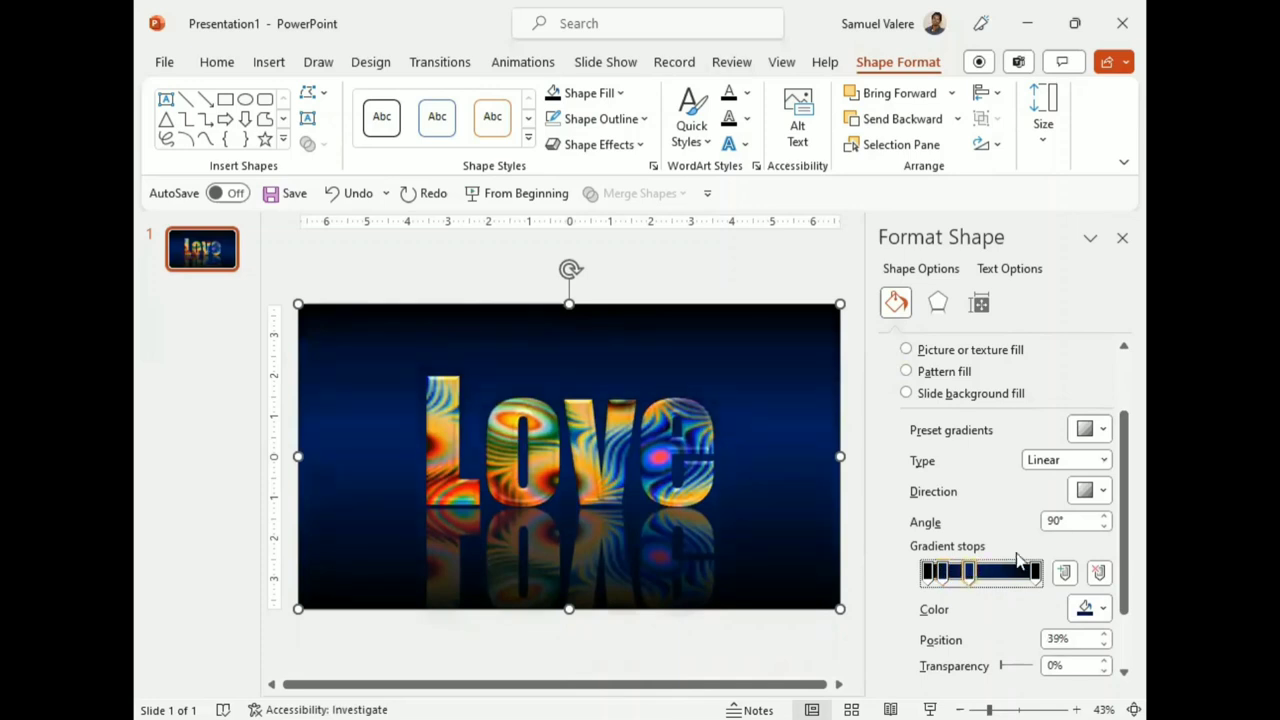
{"action": "left_click", "coordinate": [1121, 240]}
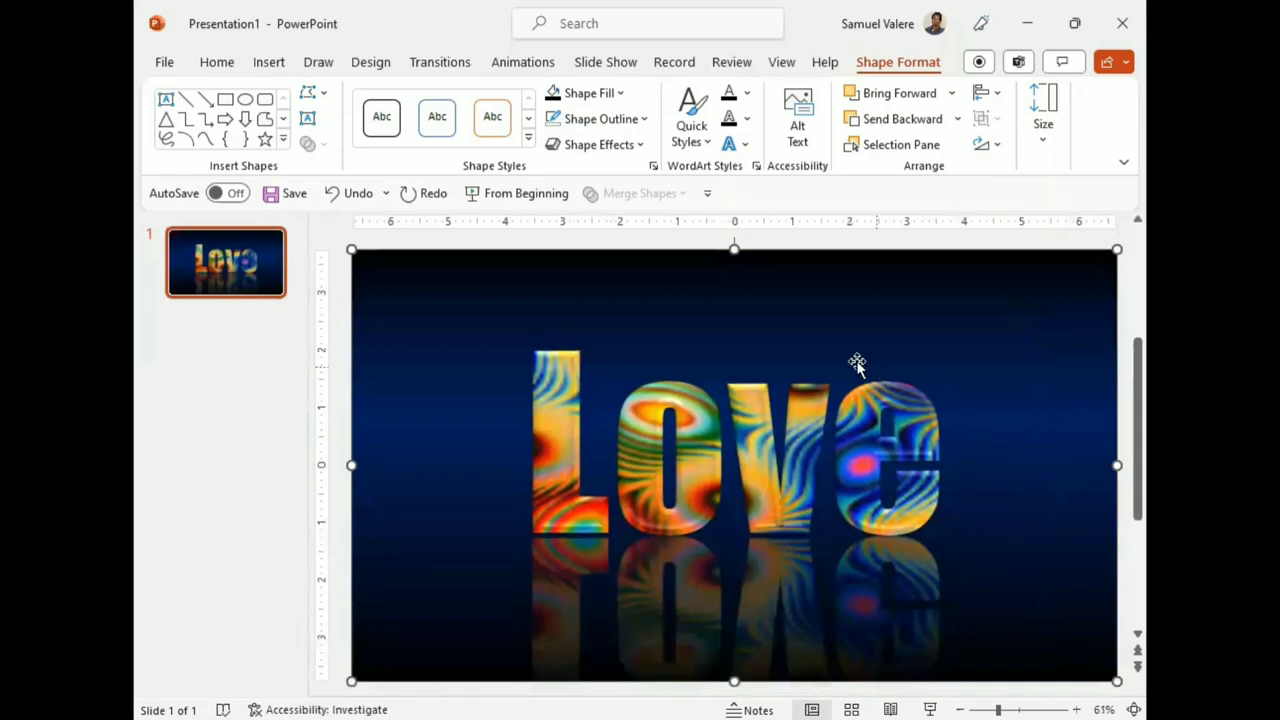
- Draw a text box just below the LOVE letters and type the caption 'Love Is Caring'
{"action": "left_click", "coordinate": [307, 118]}
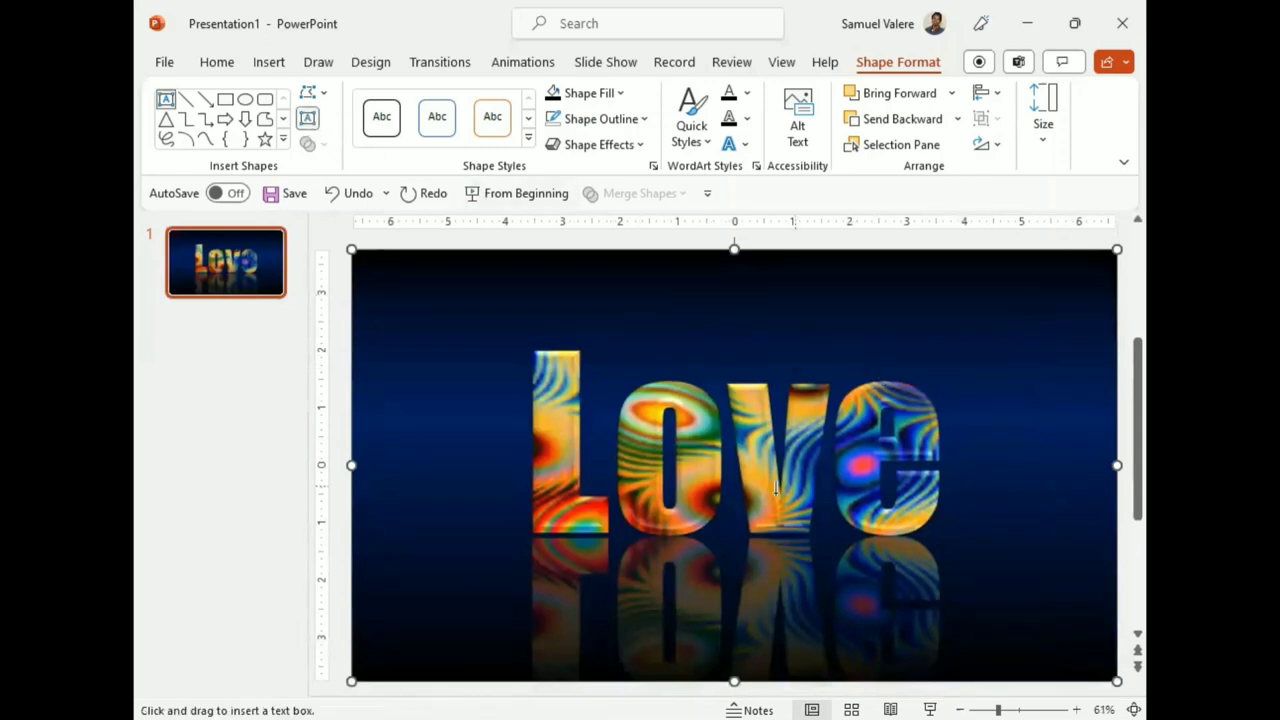
{"action": "left_click_drag", "start_coordinate": [531, 528], "coordinate": [894, 573]}
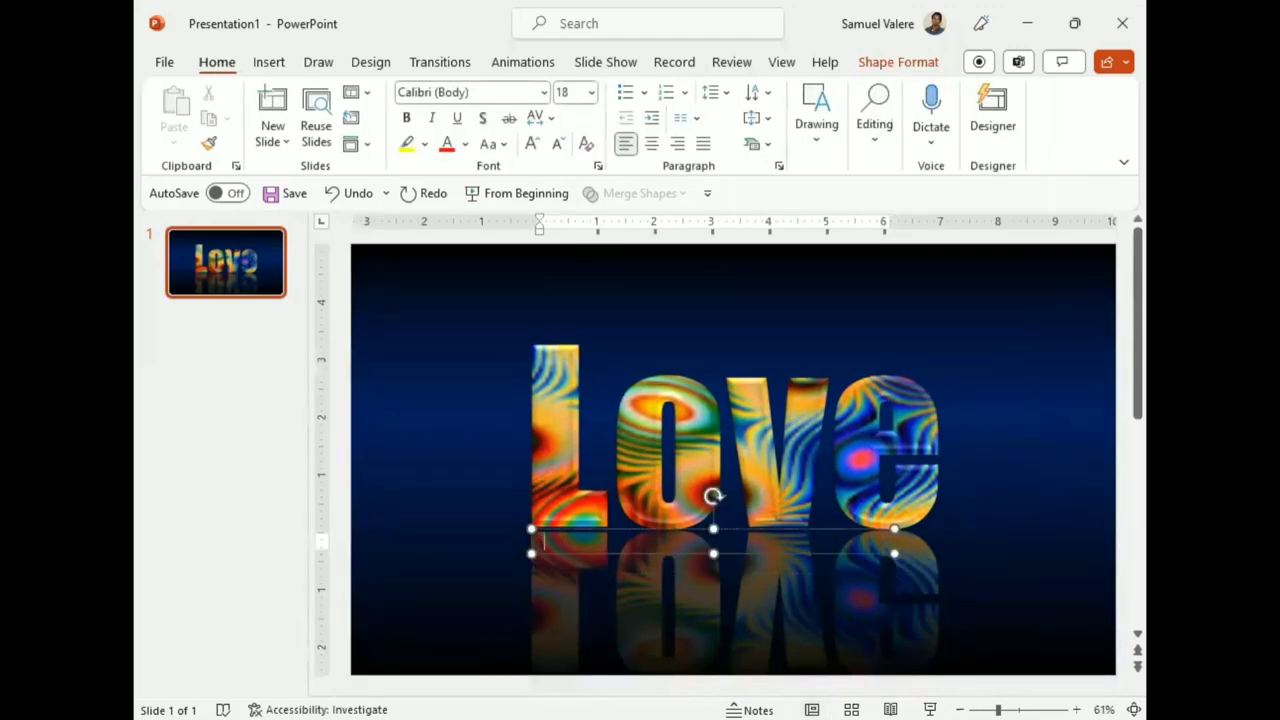
{"action": "type", "text": "Love "}
{"action": "type", "text": "is cal"}
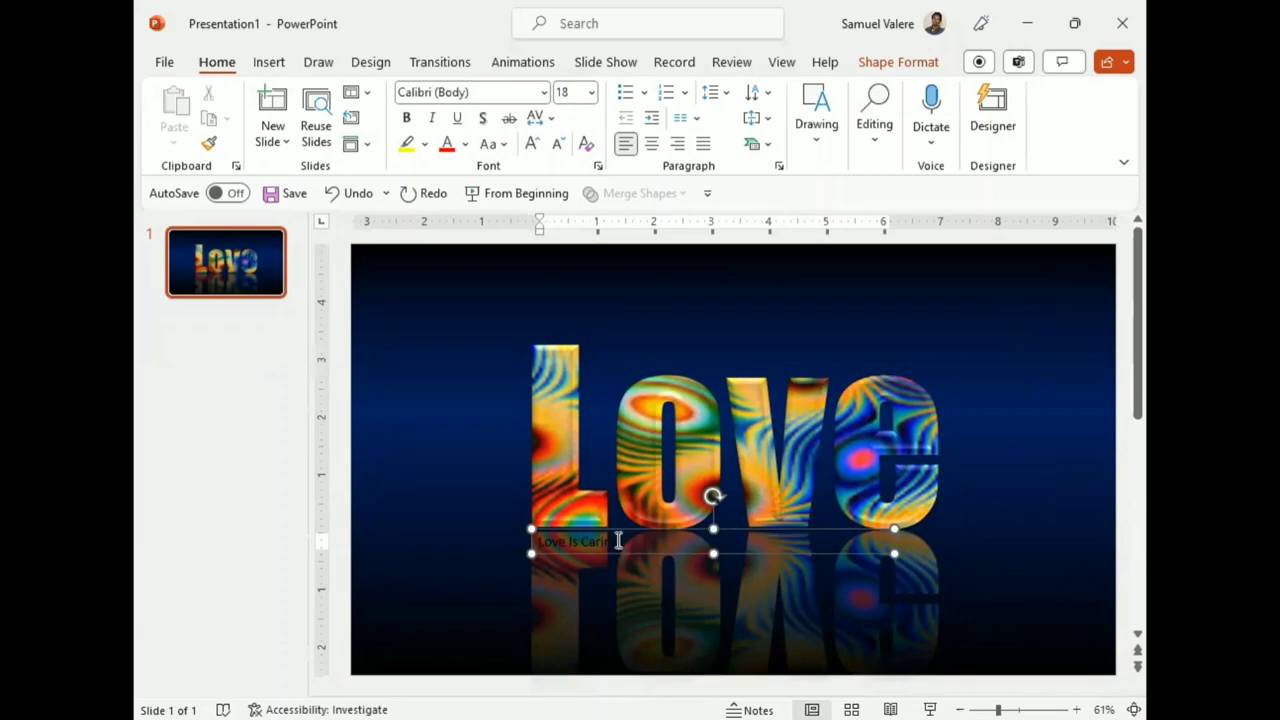
- Make the caption centred, bold and 32 pt
{"action": "left_click_drag", "start_coordinate": [618, 541], "coordinate": [536, 541]}
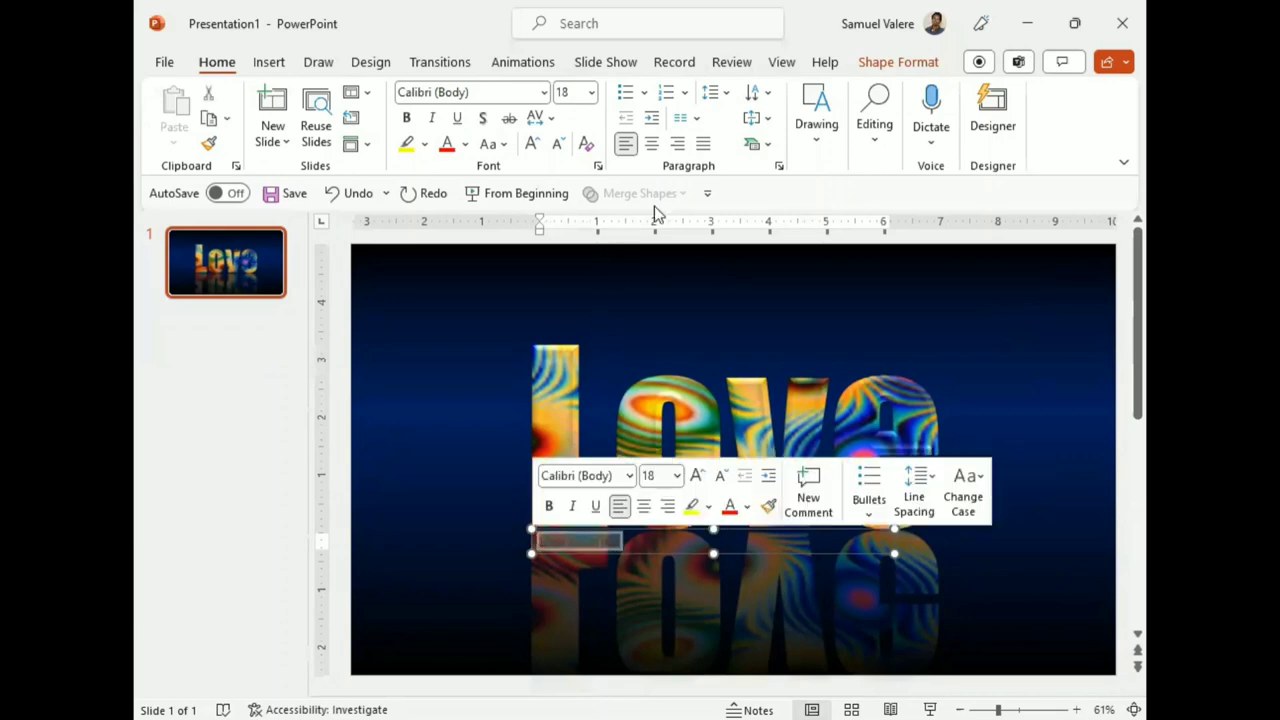
{"action": "left_click", "coordinate": [651, 144]}
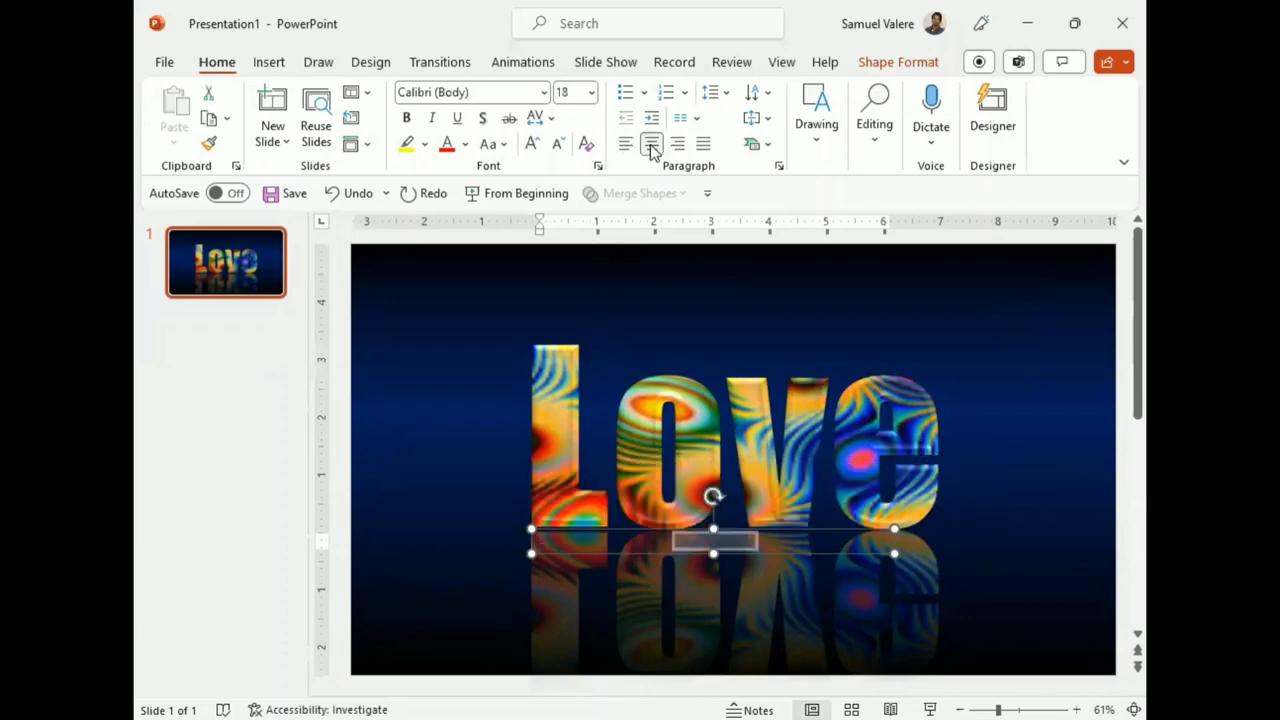
{"action": "left_click", "coordinate": [534, 144]}
{"action": "left_click", "coordinate": [534, 144]}
{"action": "left_click", "coordinate": [534, 144]}
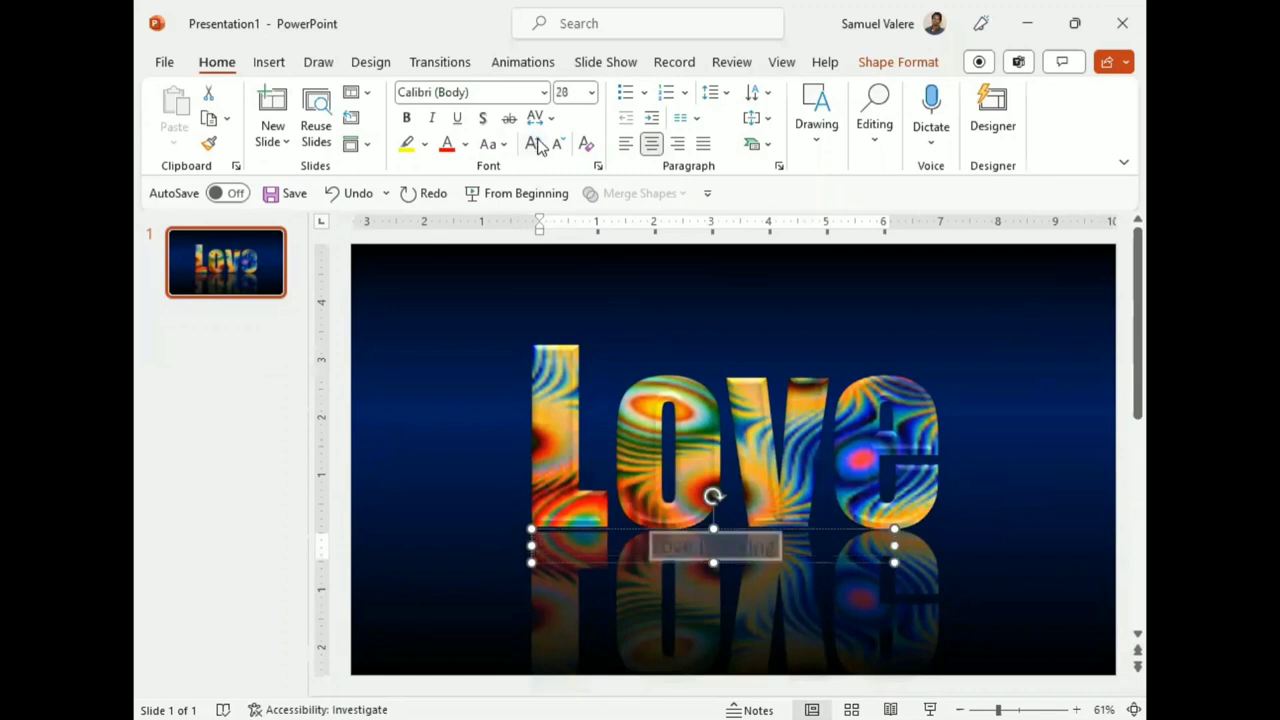
{"action": "left_click", "coordinate": [534, 144]}
{"action": "key", "text": "ctrl+b"}
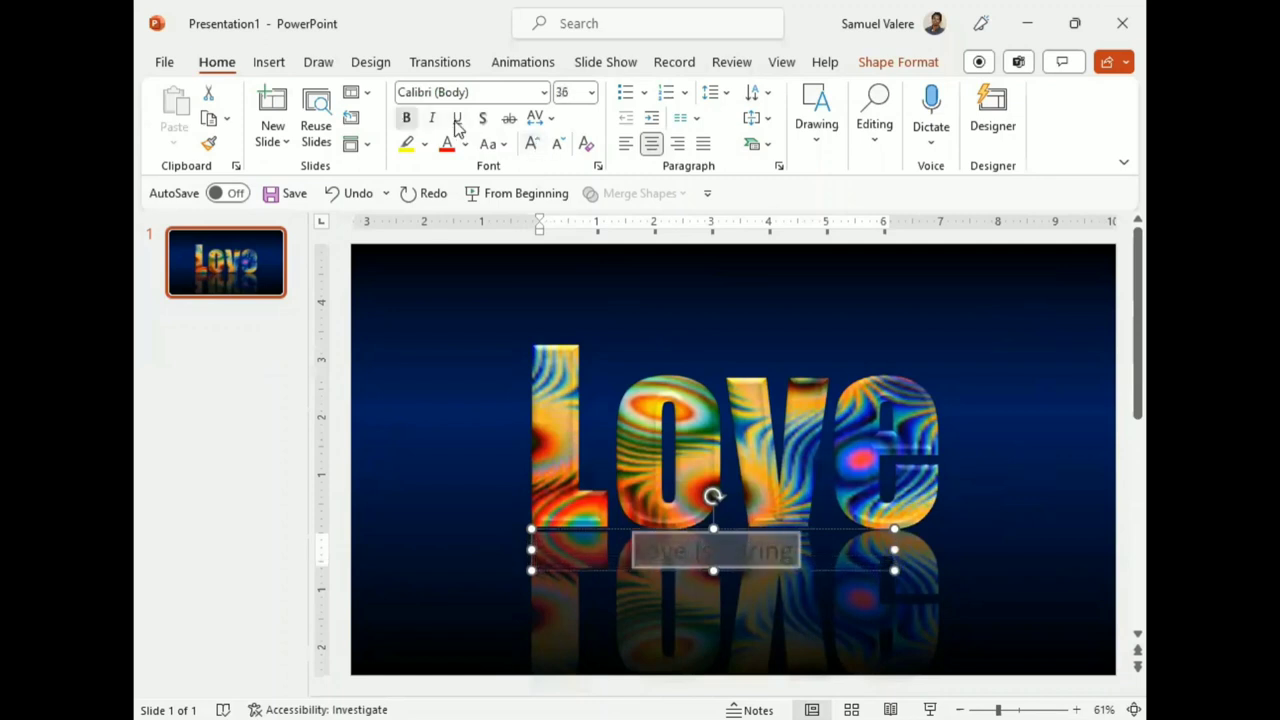
{"action": "left_click", "coordinate": [559, 145]}
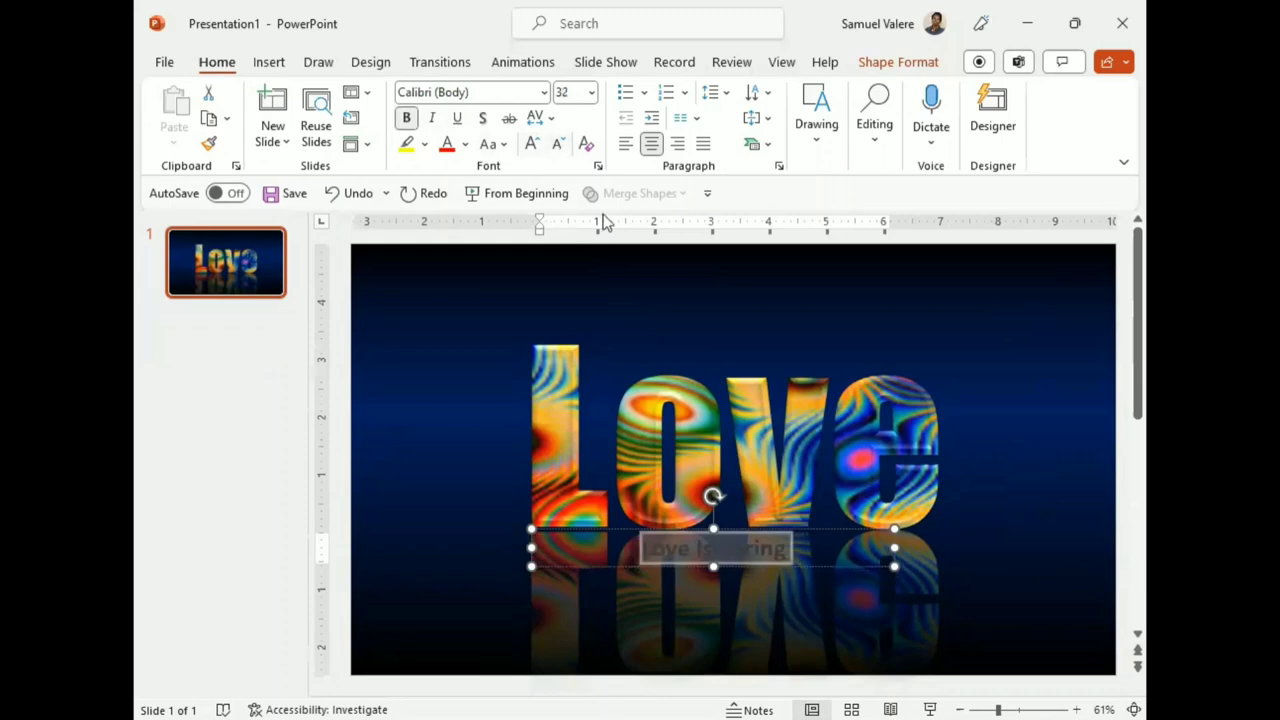
- Expand the caption's character spacing, then widen and centre its box on one line under LOVE
{"action": "left_click", "coordinate": [549, 118]}
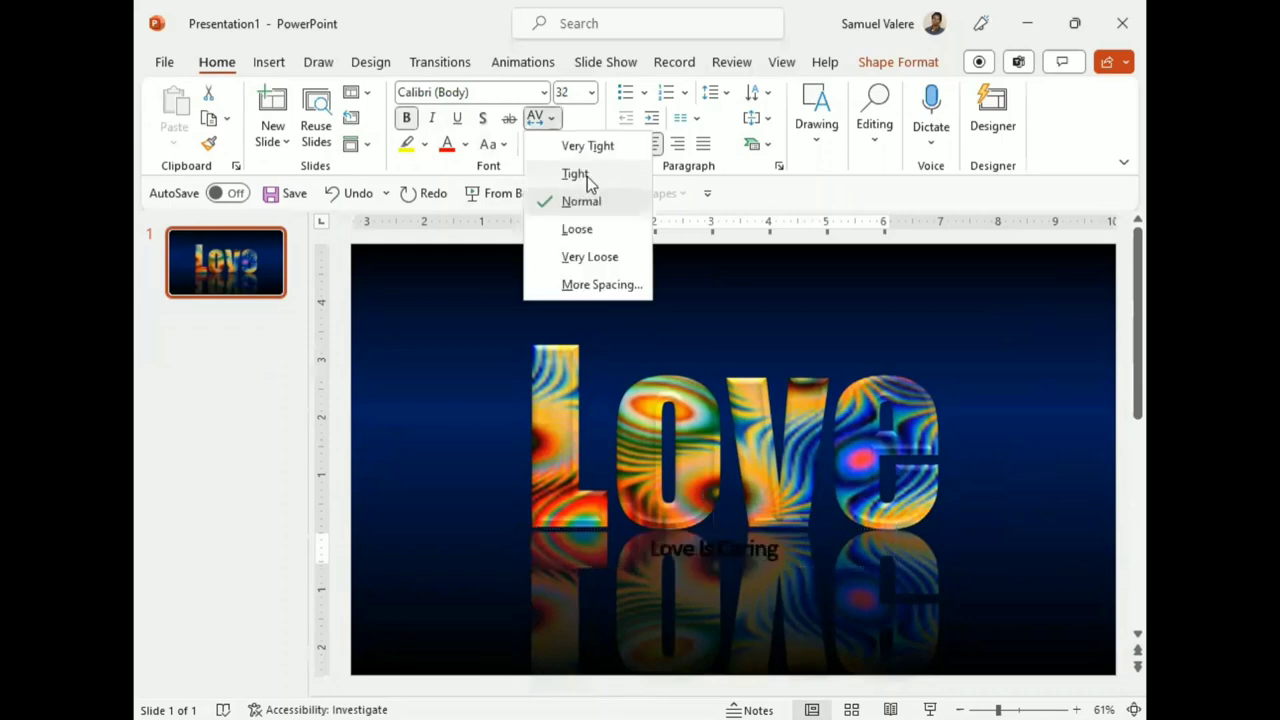
{"action": "left_click", "coordinate": [600, 285]}
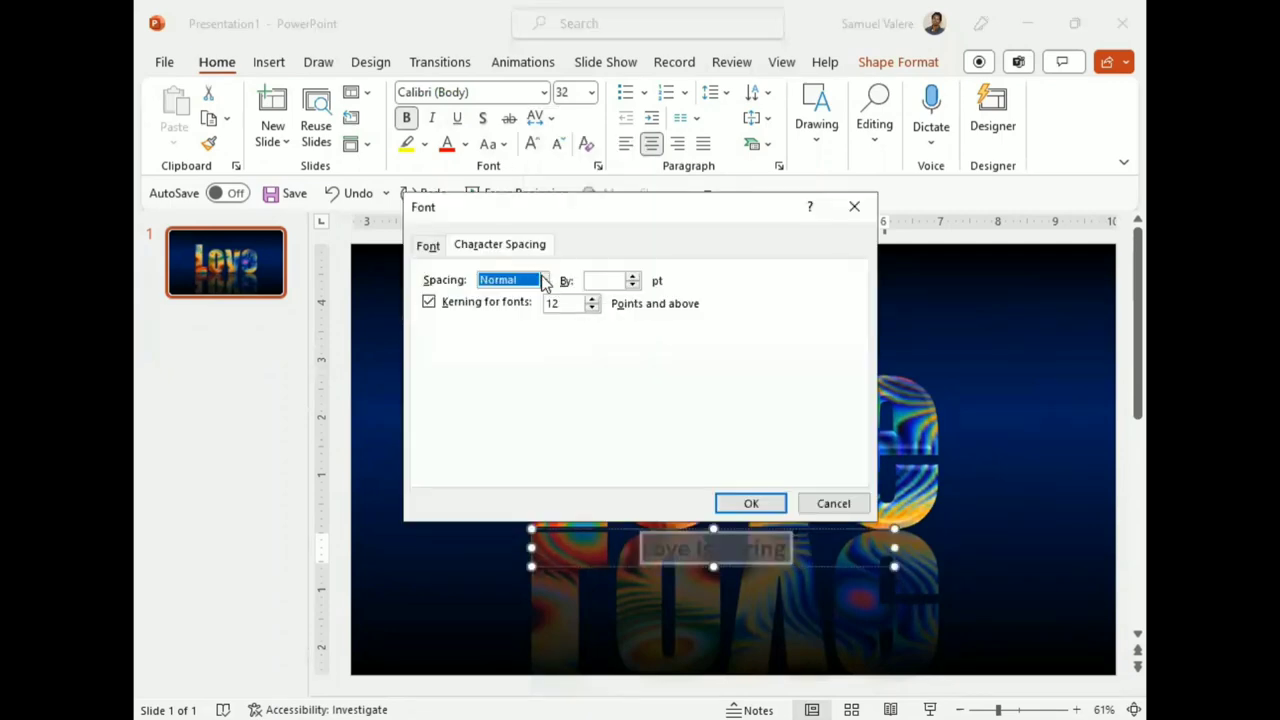
{"action": "left_click", "coordinate": [545, 281]}
{"action": "left_click", "coordinate": [512, 317]}
{"action": "left_click", "coordinate": [593, 281]}
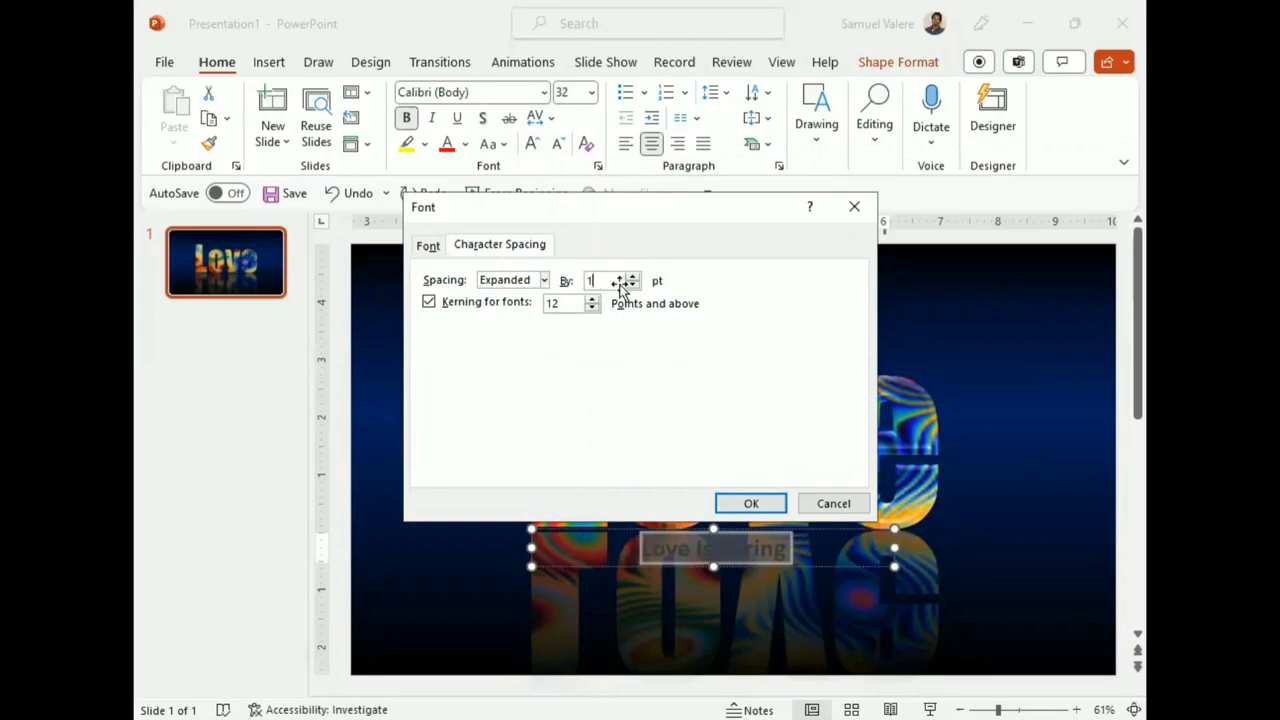
{"action": "key", "text": "Return"}
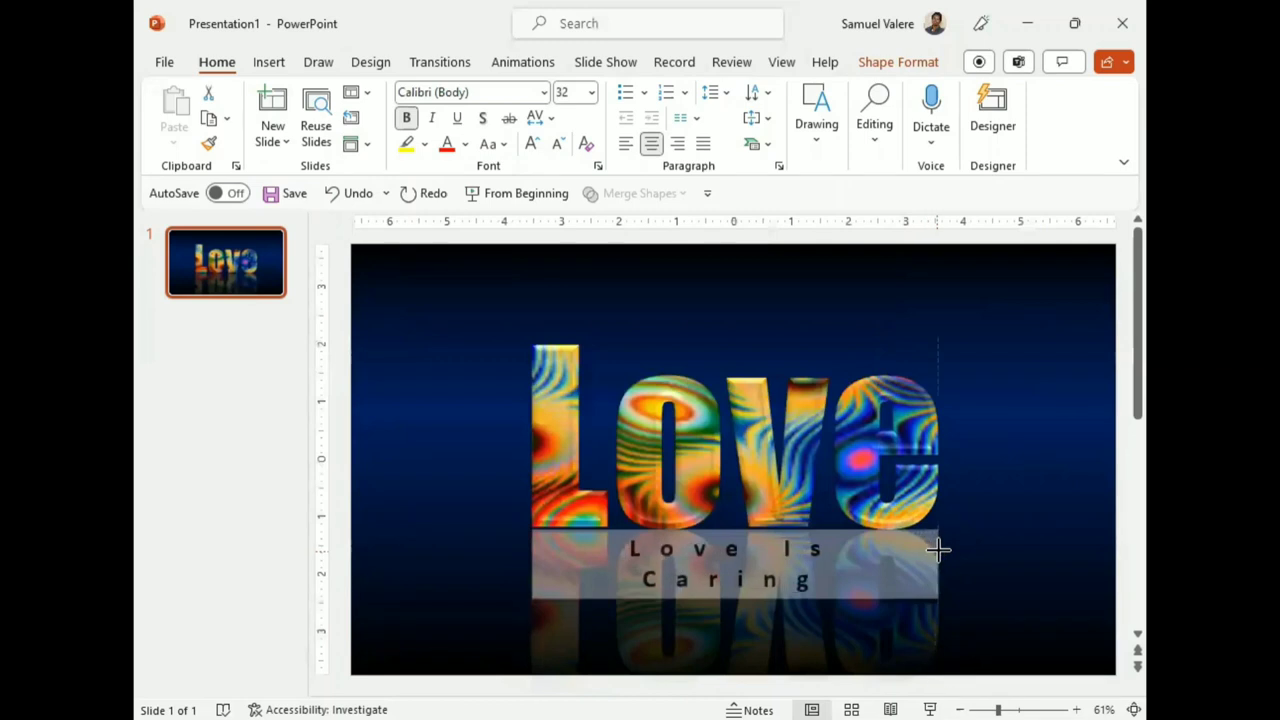
{"action": "left_click_drag", "start_coordinate": [929, 554], "coordinate": [993, 549]}
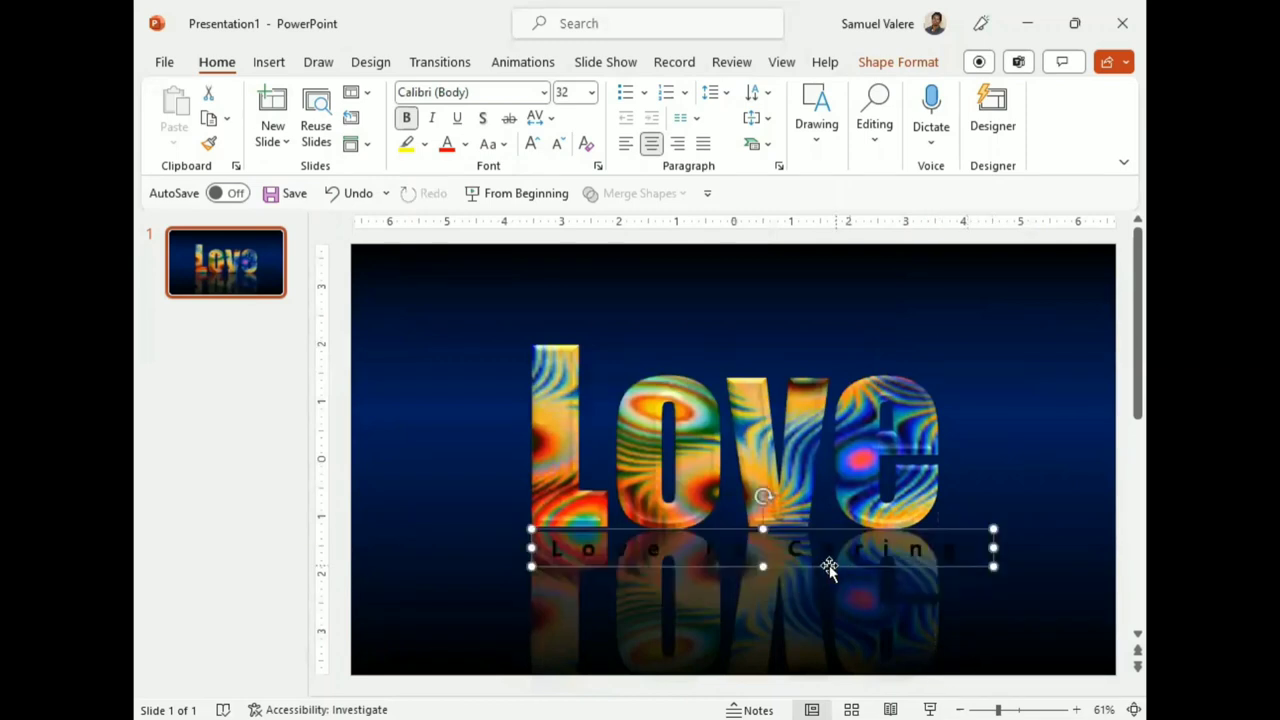
{"action": "left_click_drag", "start_coordinate": [820, 563], "coordinate": [797, 561]}
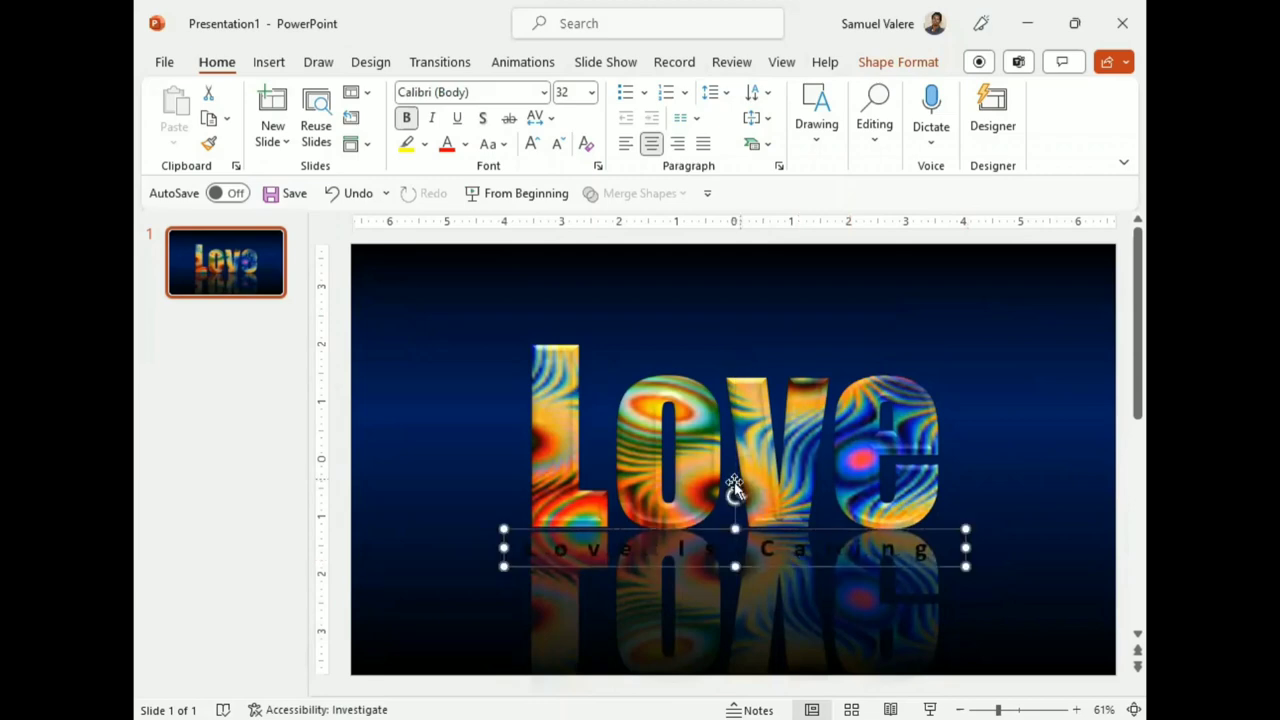
- Make all of the Love Is Caring caption text 28 pt and white
{"action": "triple_click", "coordinate": [765, 545]}
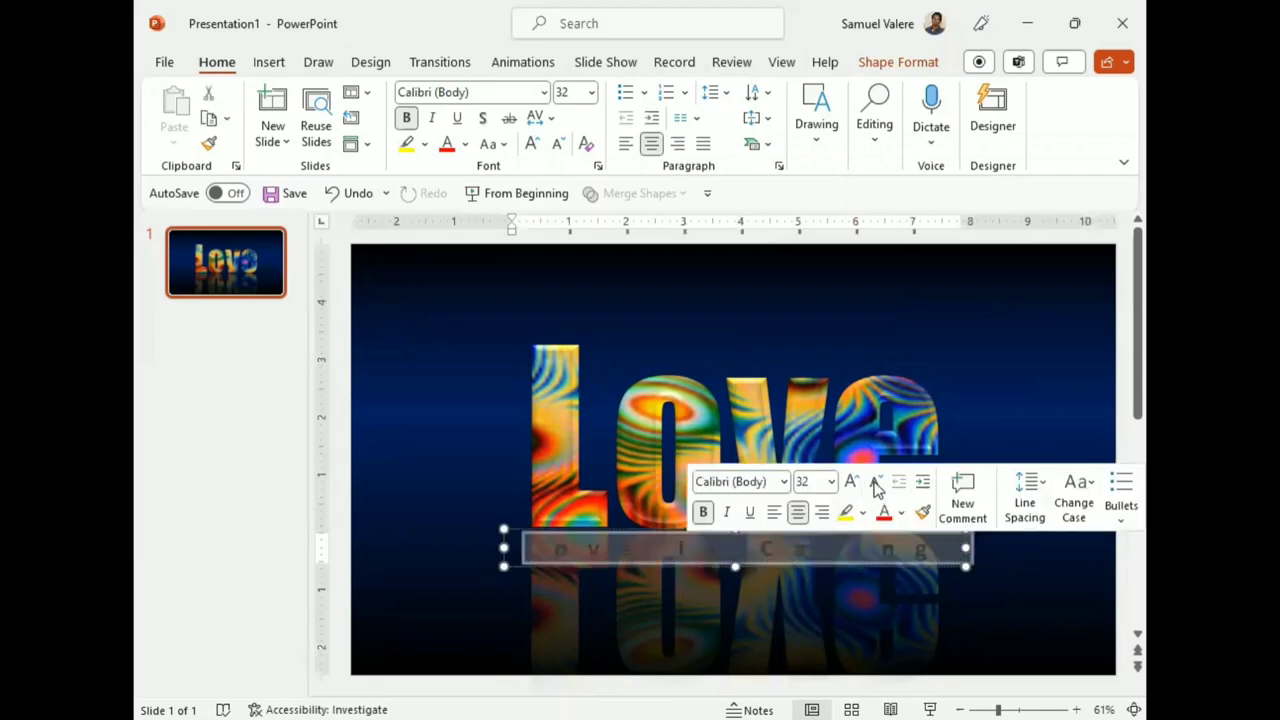
{"action": "key", "text": "ctrl+z"}
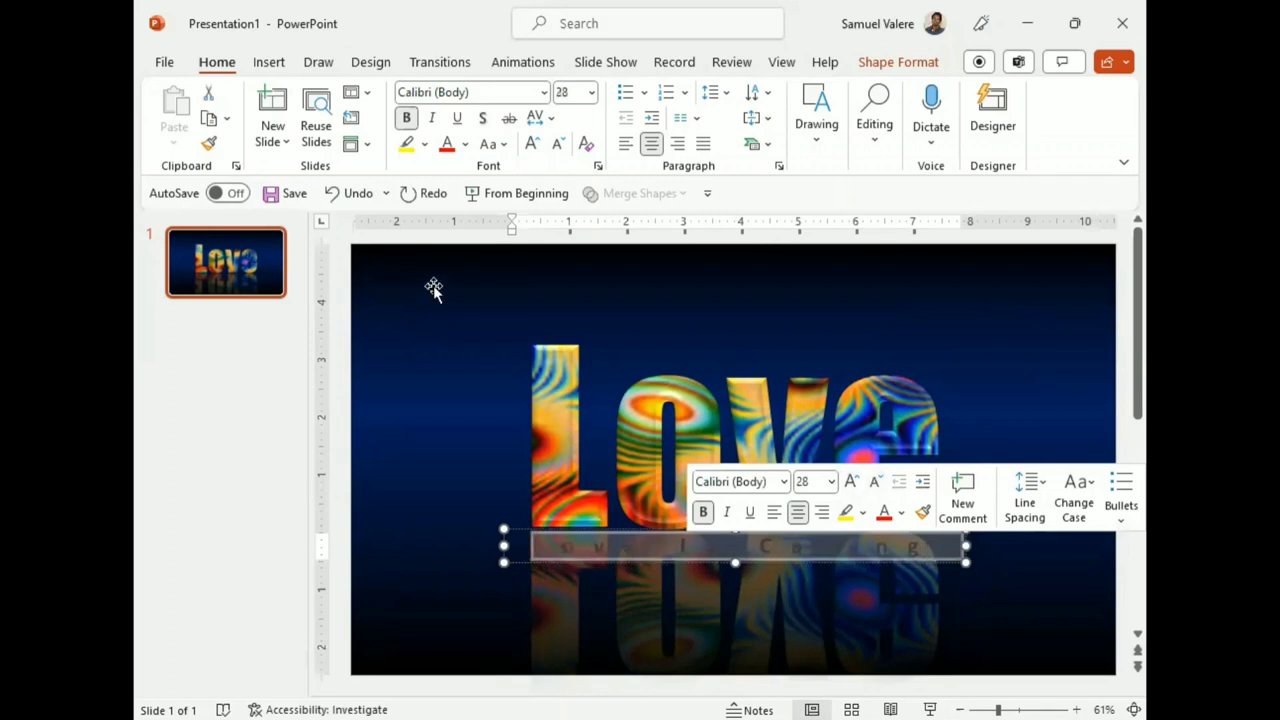
{"action": "left_click", "coordinate": [466, 147]}
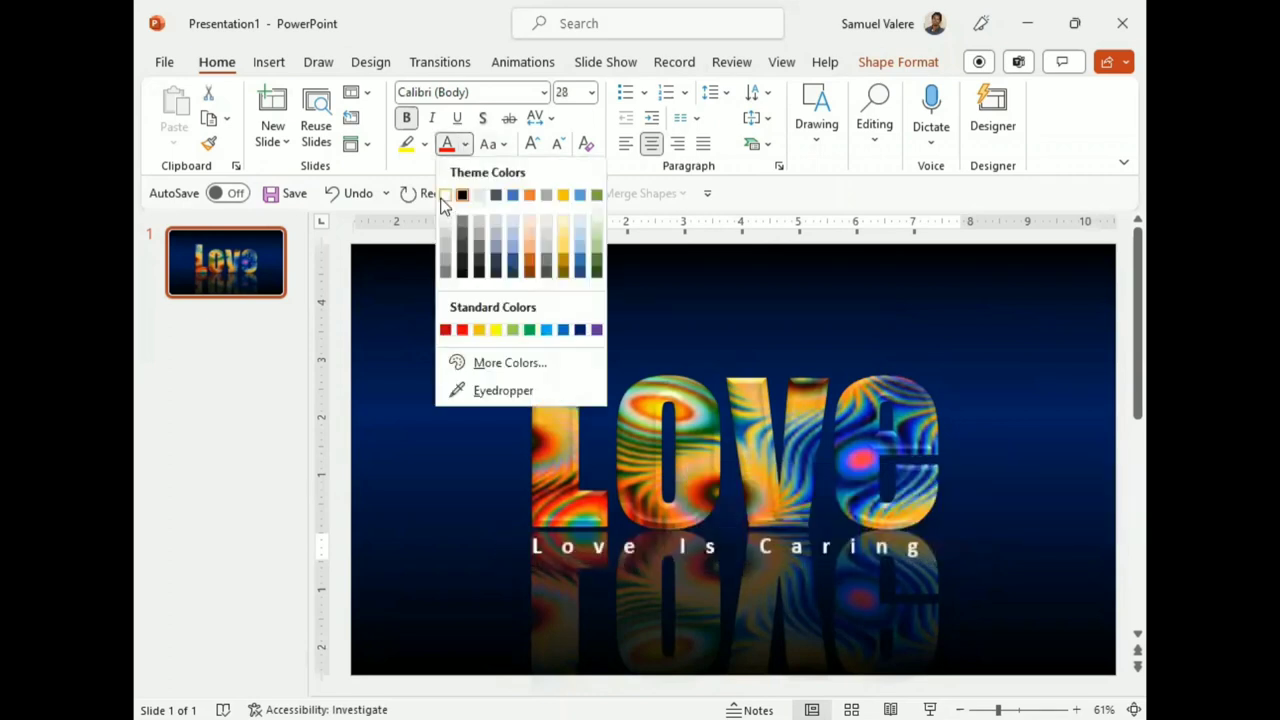
{"action": "left_click", "coordinate": [445, 195]}
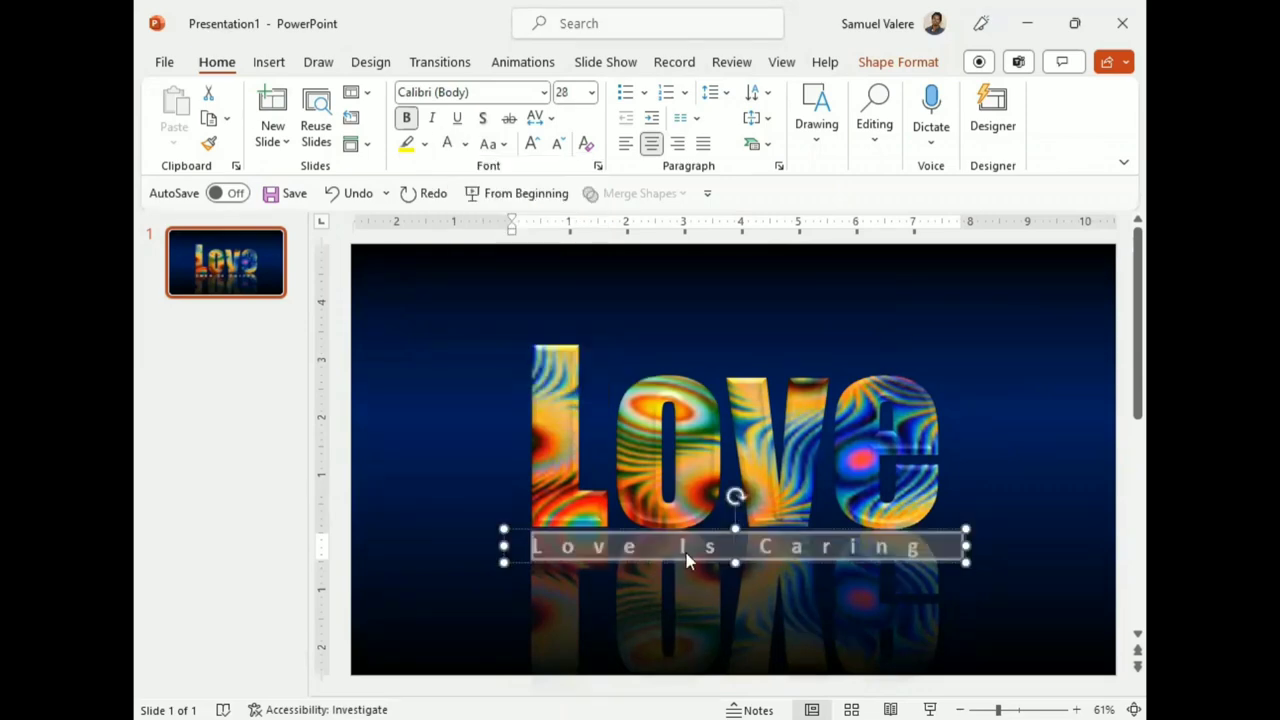
{"action": "left_click", "coordinate": [888, 63]}
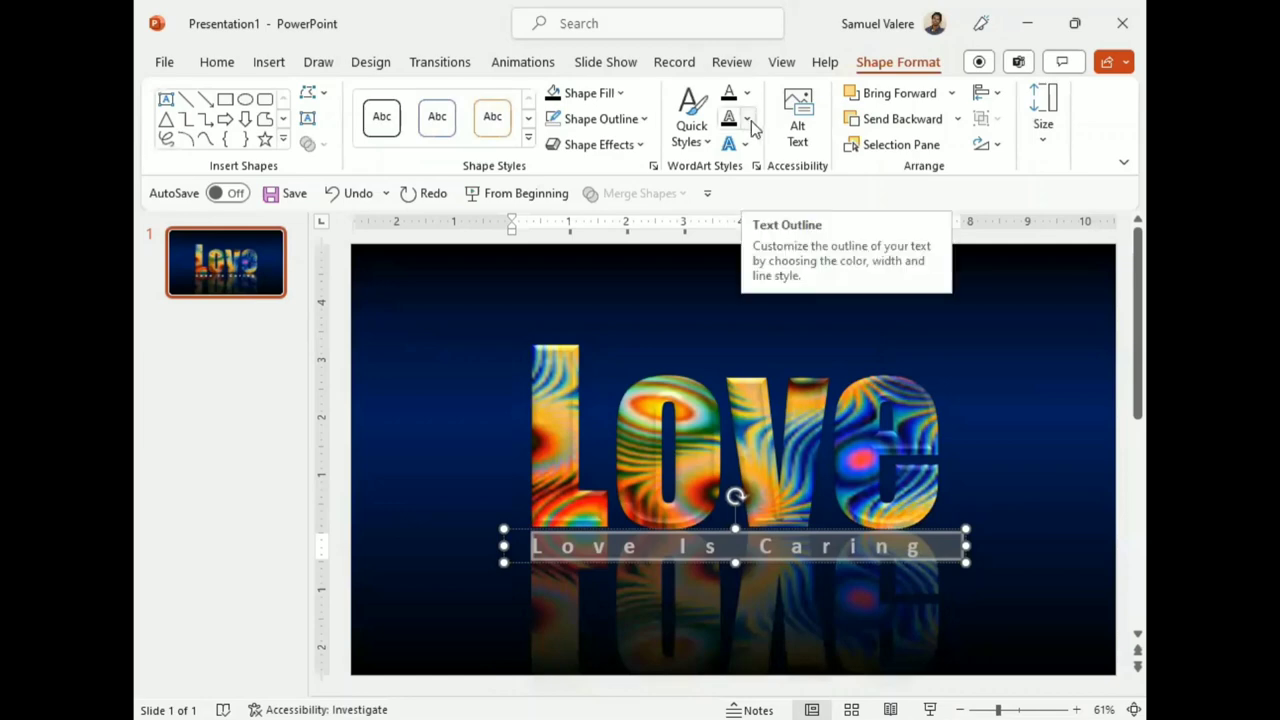
- Bring up the caption's Text Effects > Reflection variations in WordArt Styles
{"action": "left_click", "coordinate": [745, 148]}
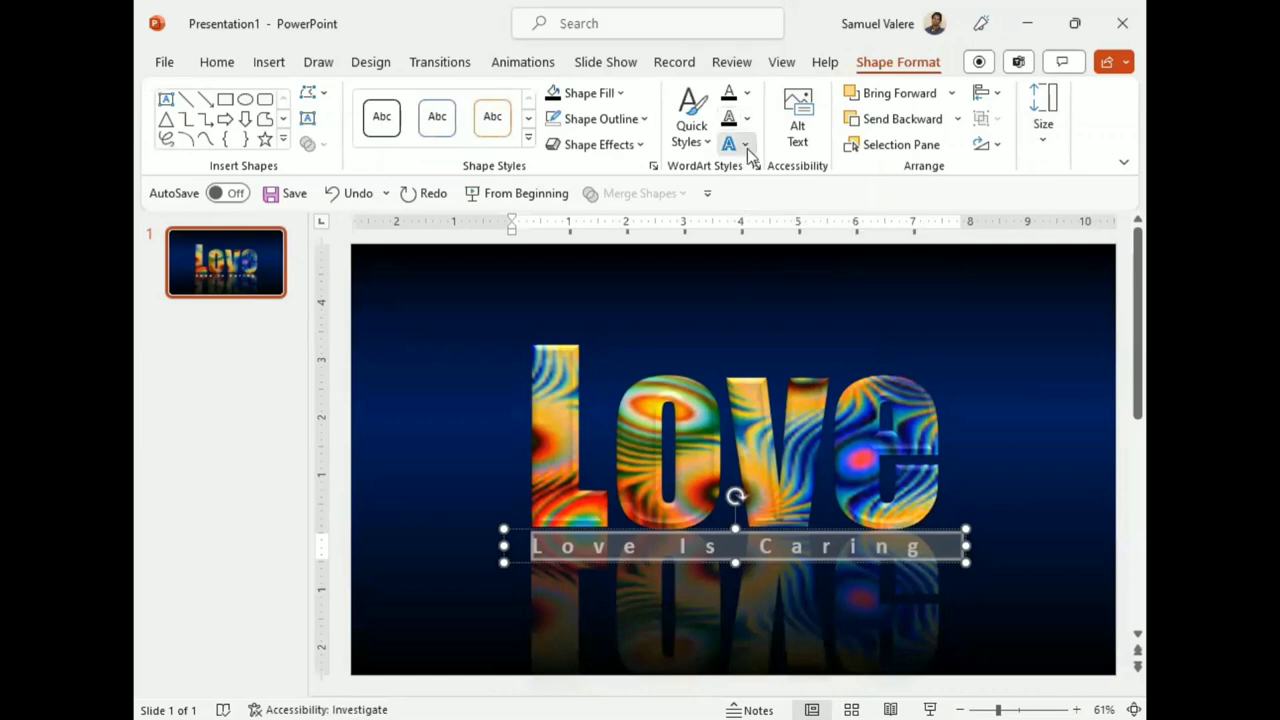
{"action": "left_click", "coordinate": [746, 146]}
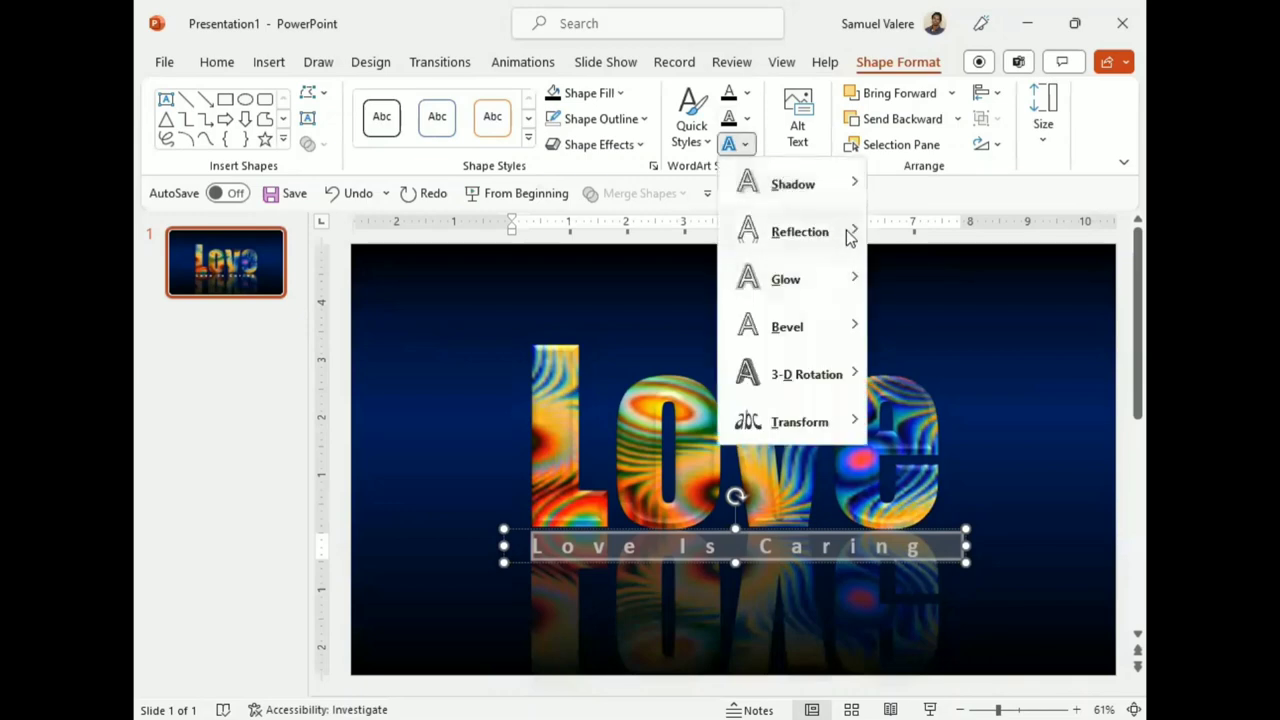